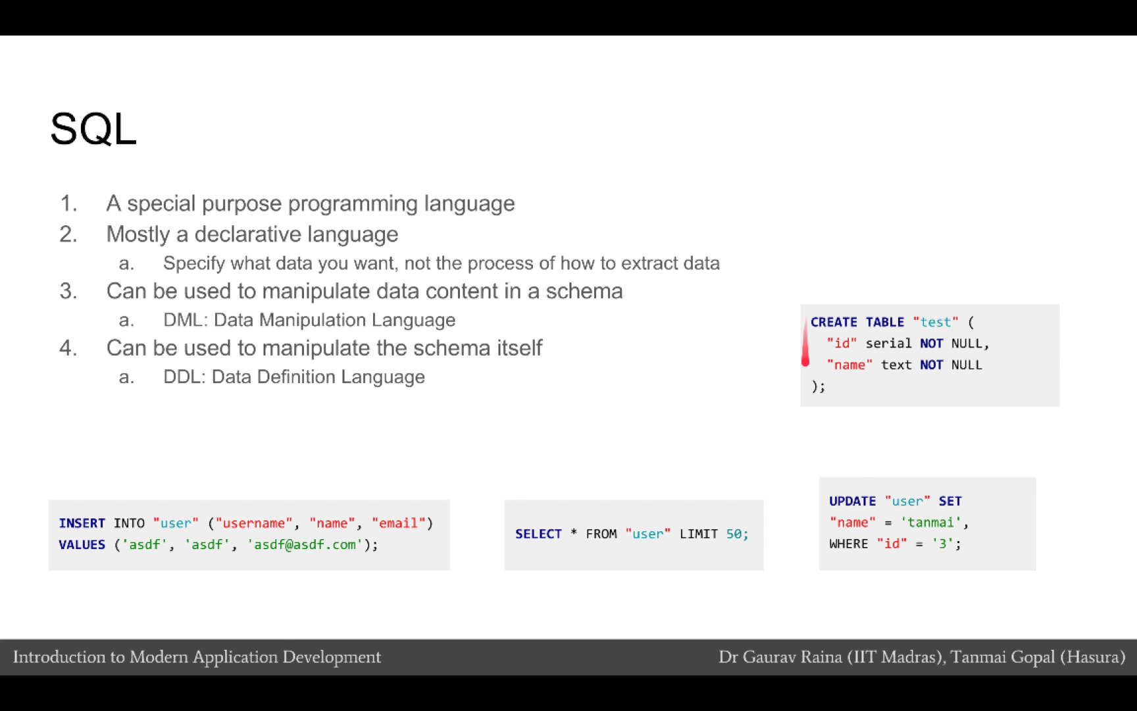
- Advance to the 'Task ahead' slide and exit the slideshow
key("Right")
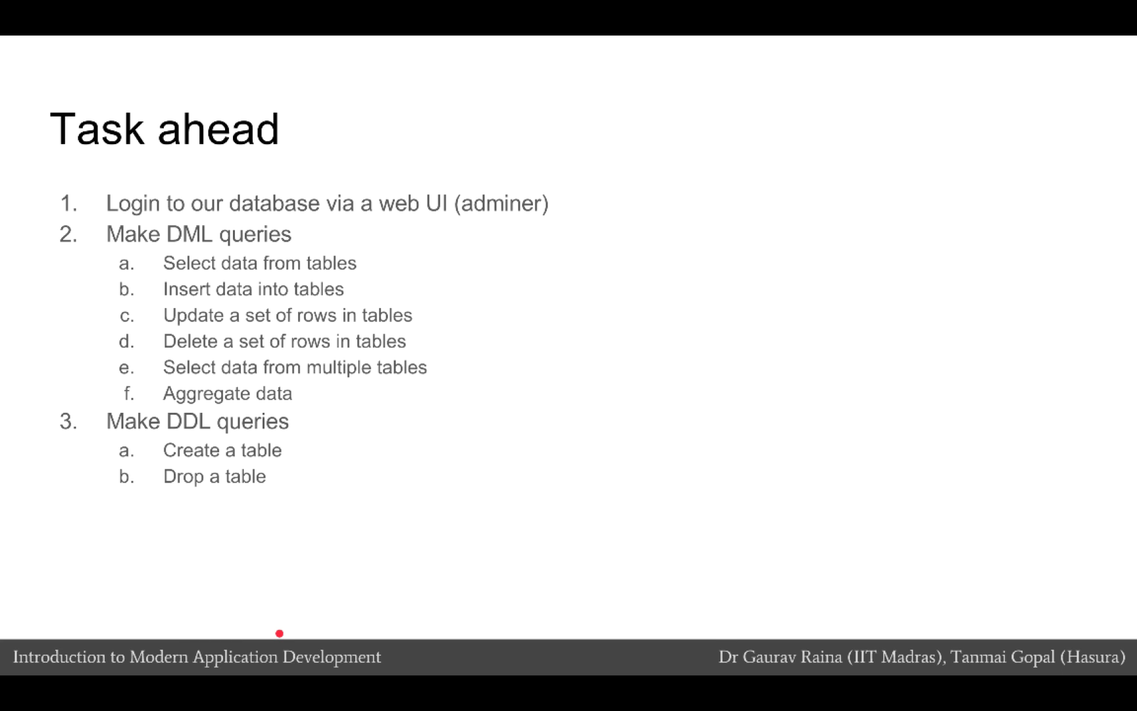
key("Escape")
- Open cloud.imad.hasura.io in a new tab and log in to the Adminer database console
key("ctrl+t")
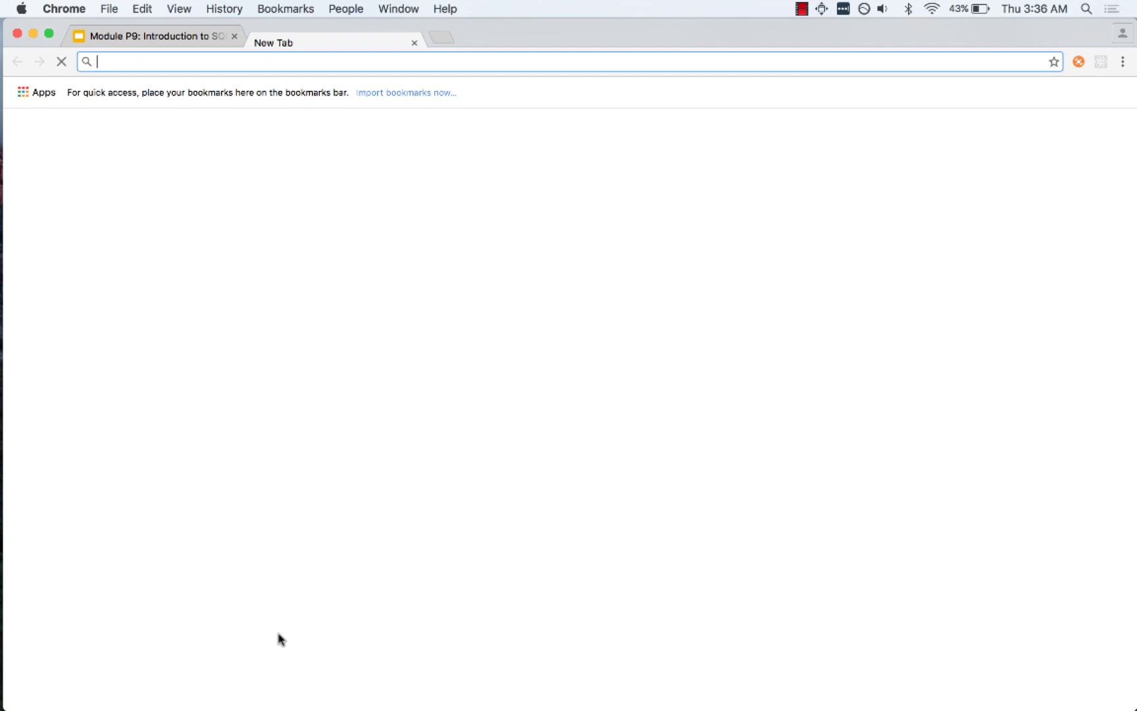
type("cloud.imad.hasura.io")
key("Return")
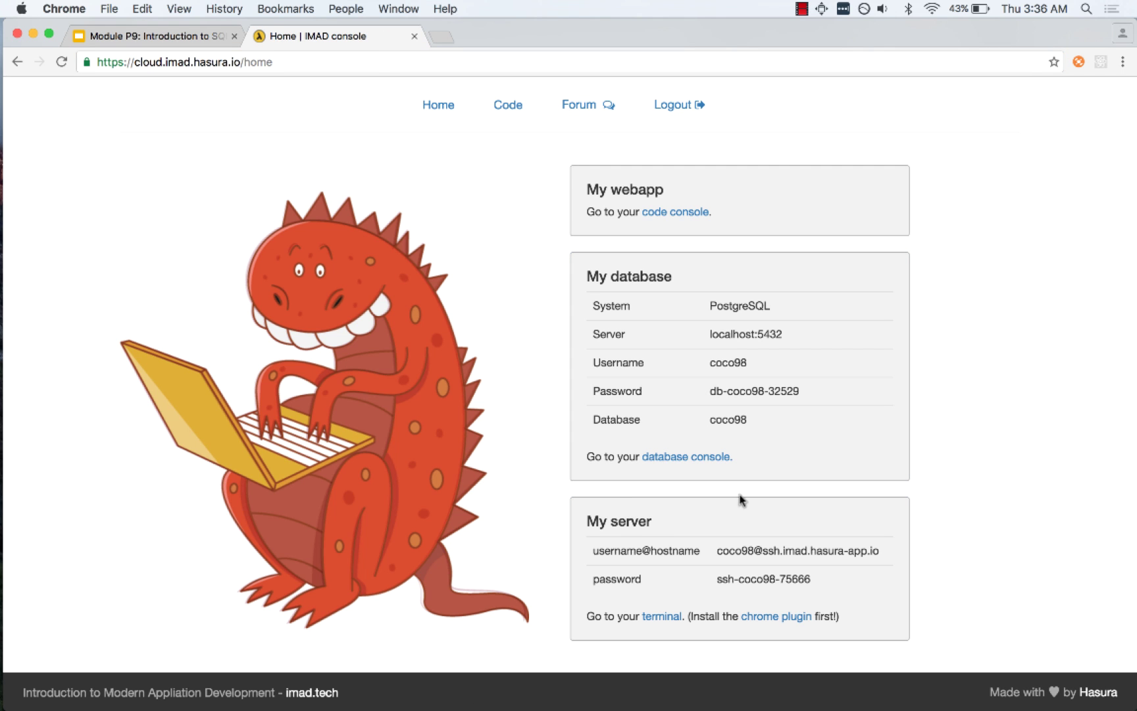
left_click(711, 461)
left_click(261, 284)
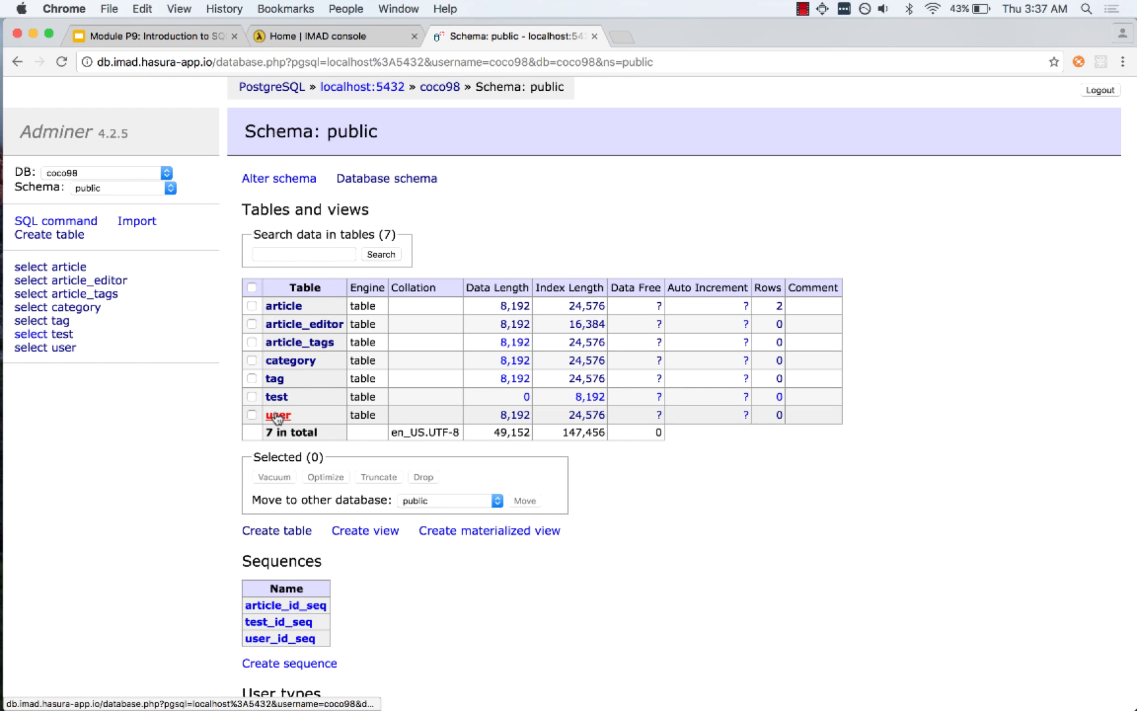
- Show the article table's four rows and keep an SQL command page open in a second tab
left_click(287, 307)
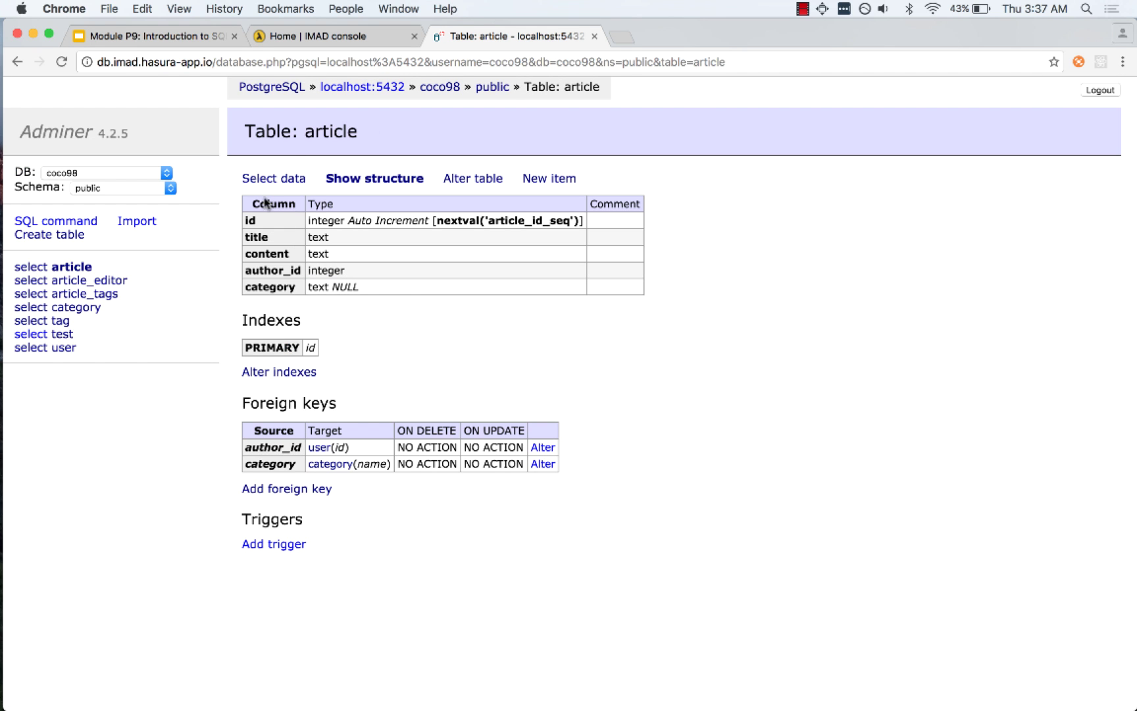
left_click(286, 181)
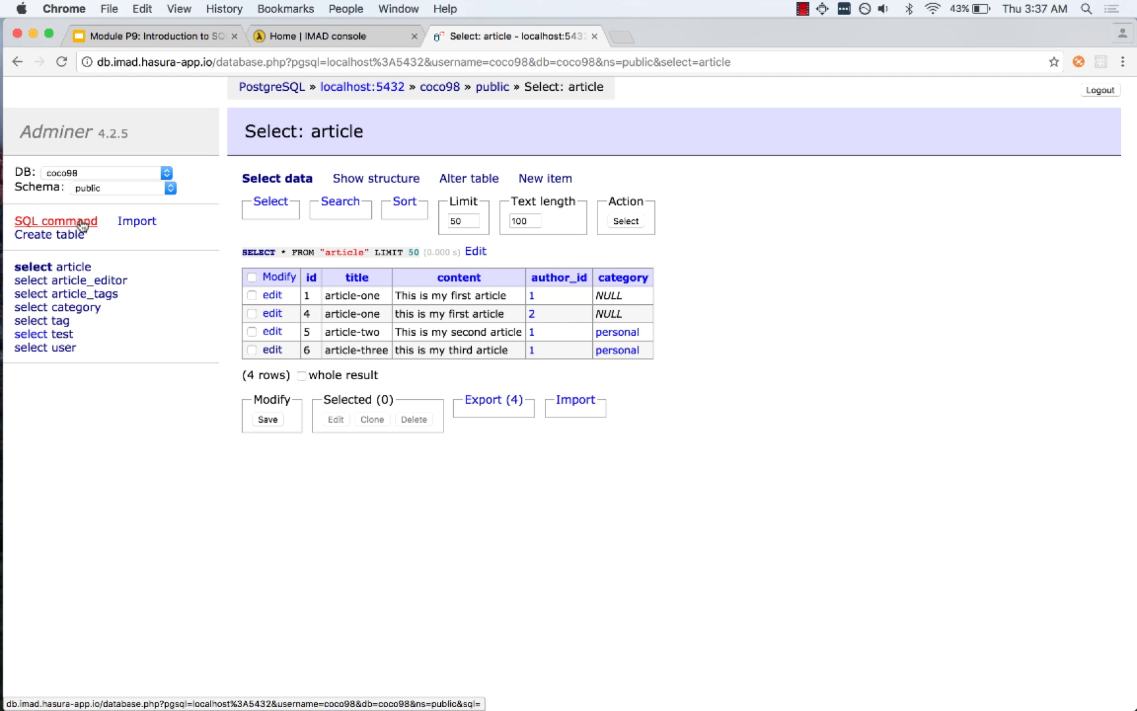
left_click(30, 223, "super")
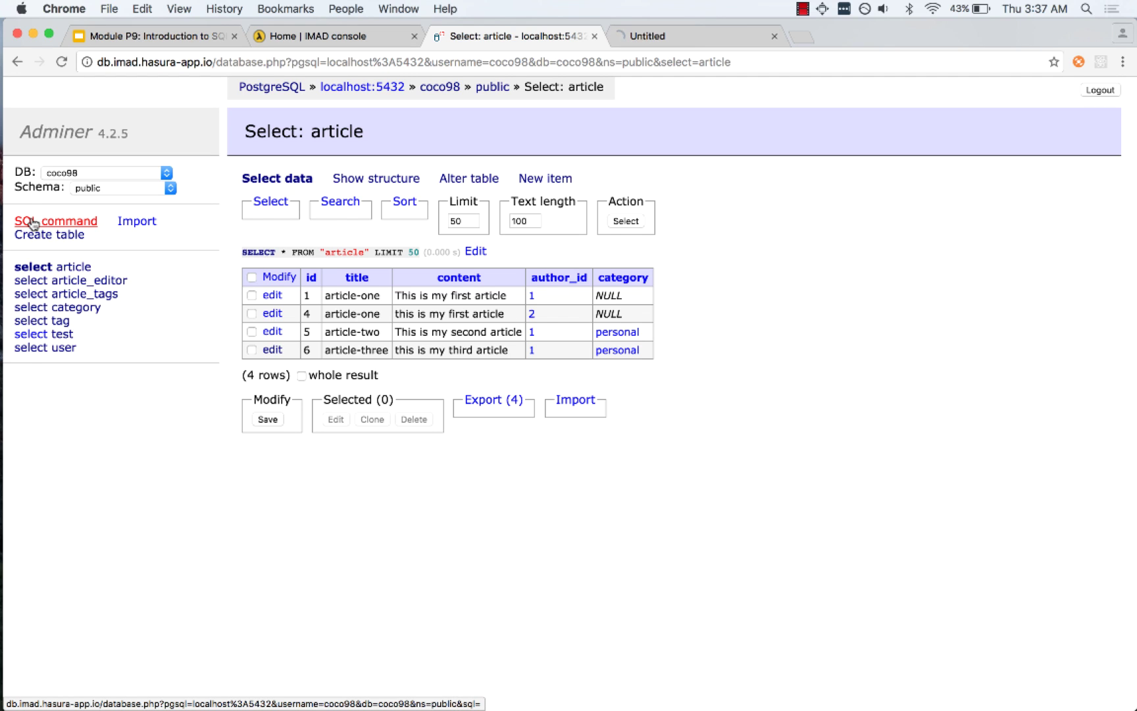
left_click(695, 36)
left_click(356, 197)
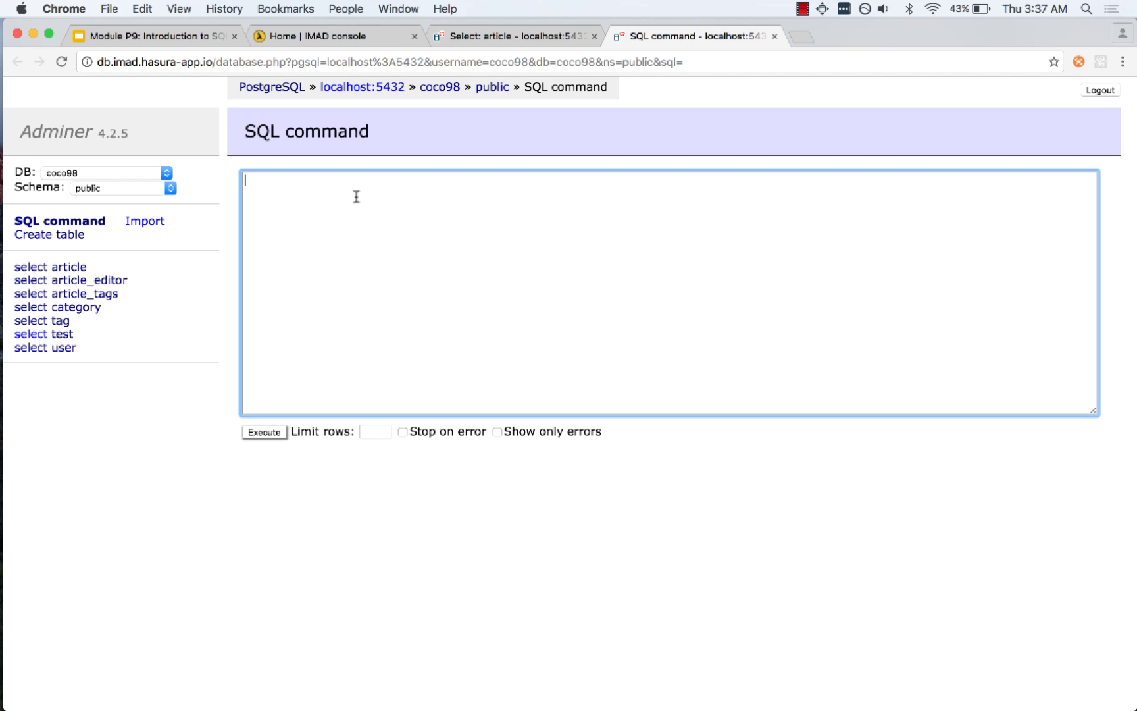
left_click(526, 37)
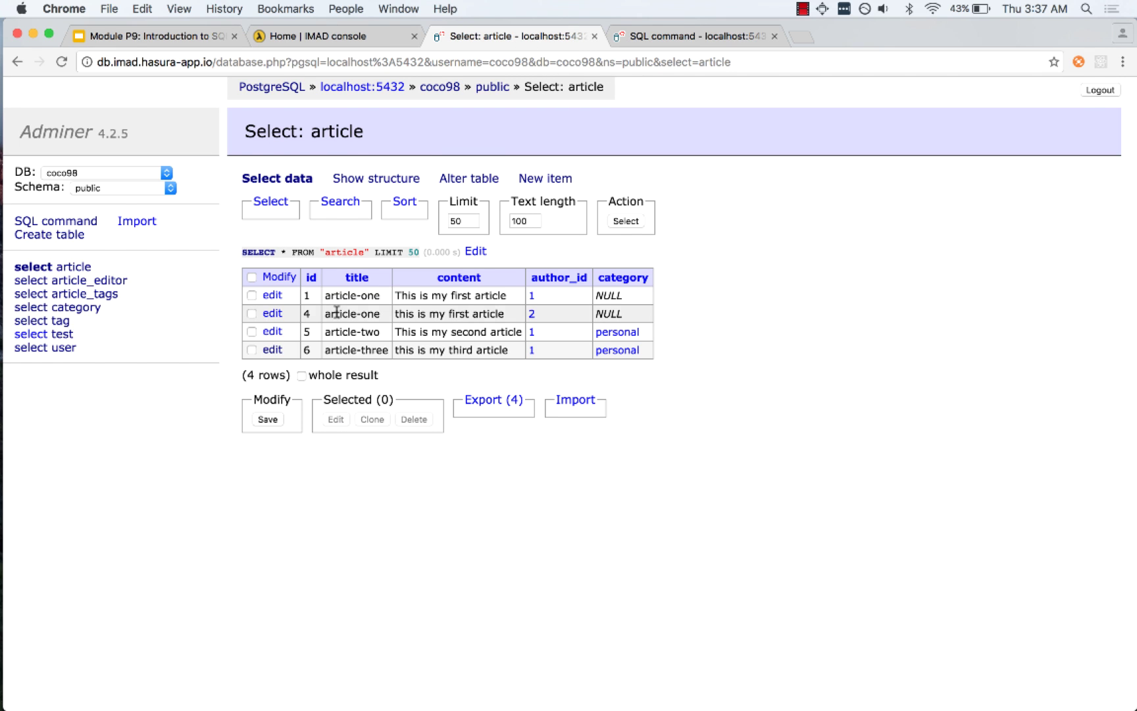
- Run 'select * from article;' in the SQL command page
left_click(670, 41)
type("ae")
type("lect * from")
type(" article;")
left_click(263, 438)
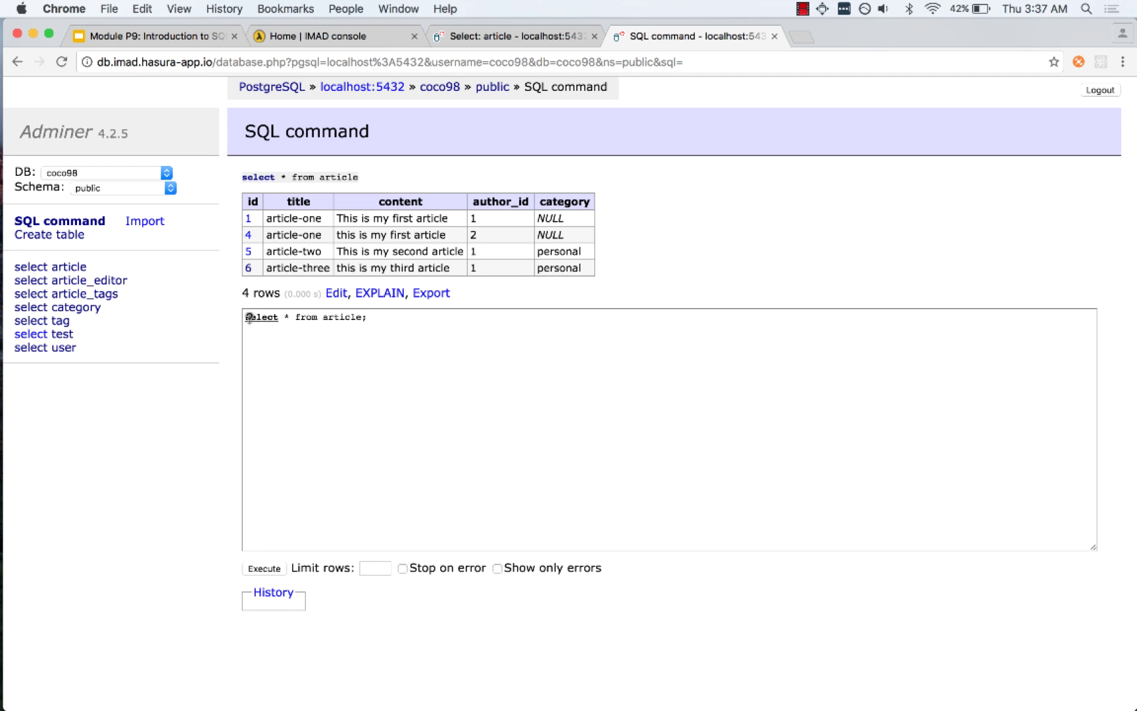
- Change the query to 'select id, title from article;' and run it
left_click(284, 318)
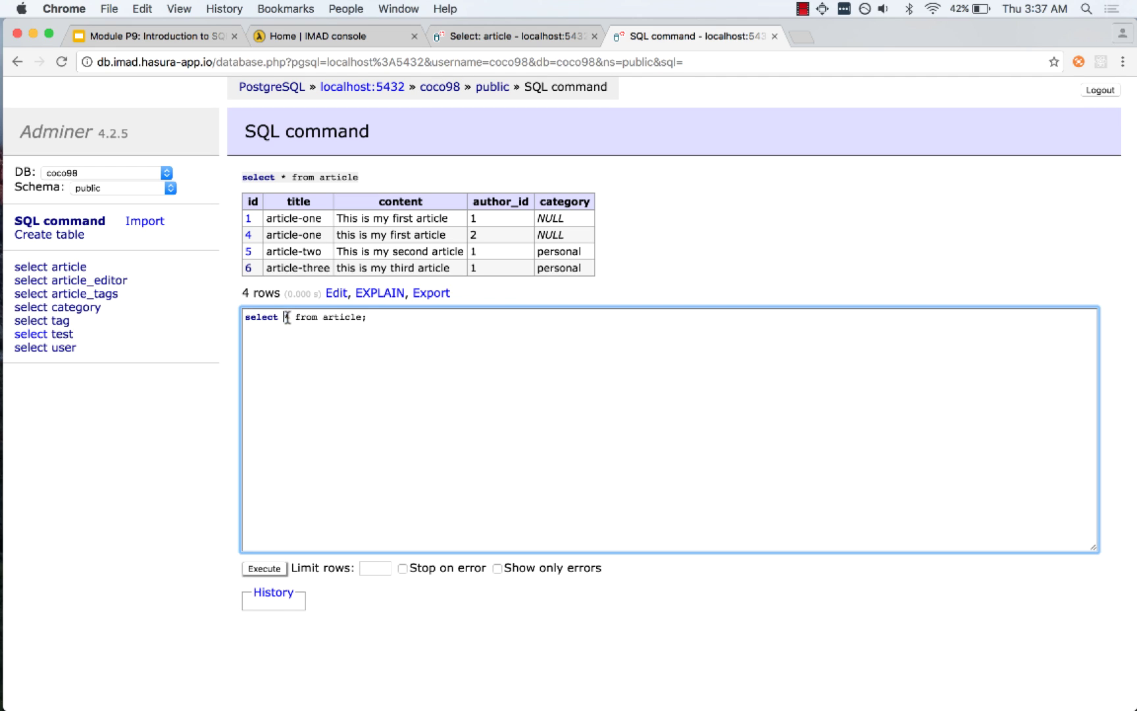
double_click(261, 319)
double_click(287, 318)
double_click(302, 317)
left_click(290, 319)
key("BackSpace")
type("id, title")
left_click(263, 569)
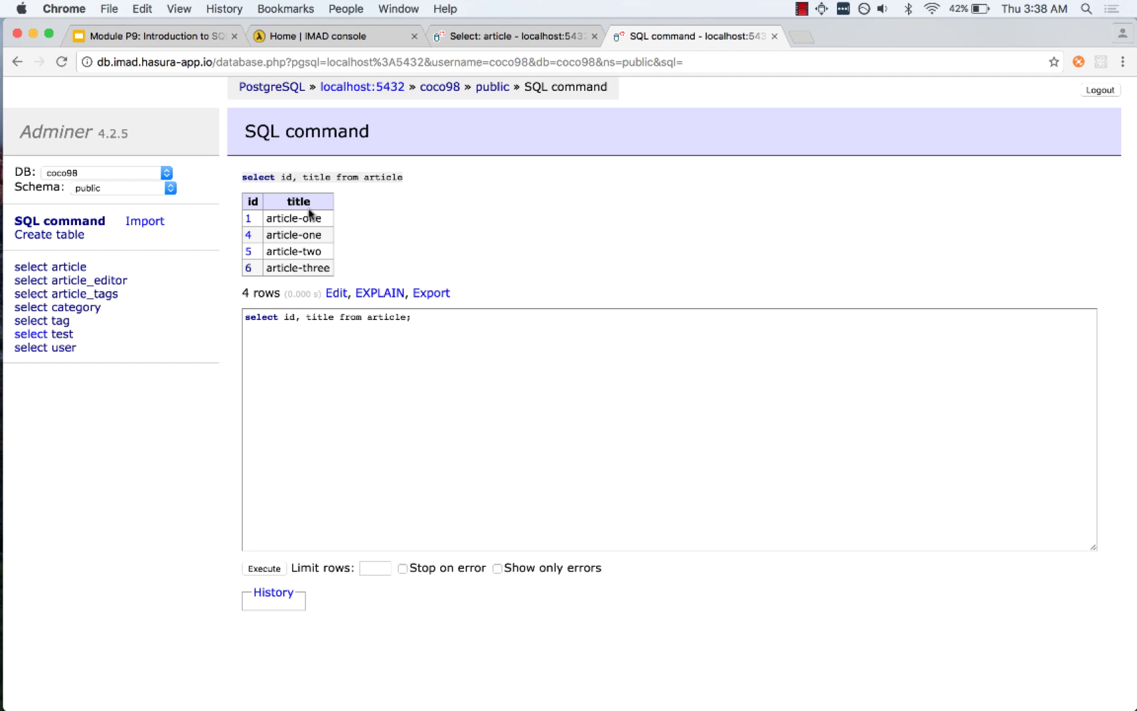
- Run the query selecting only title, then clear the query box
left_click(309, 319)
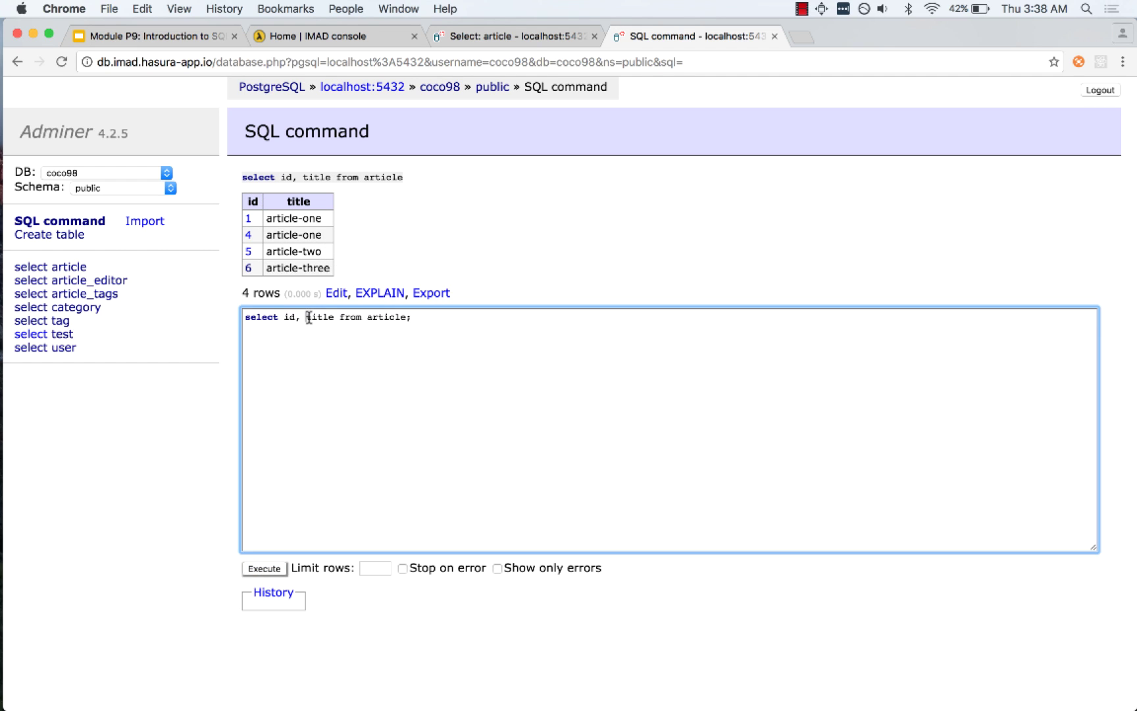
key("BackSpace")
key("BackSpace")
key("BackSpace")
key("BackSpace")
left_click(275, 568)
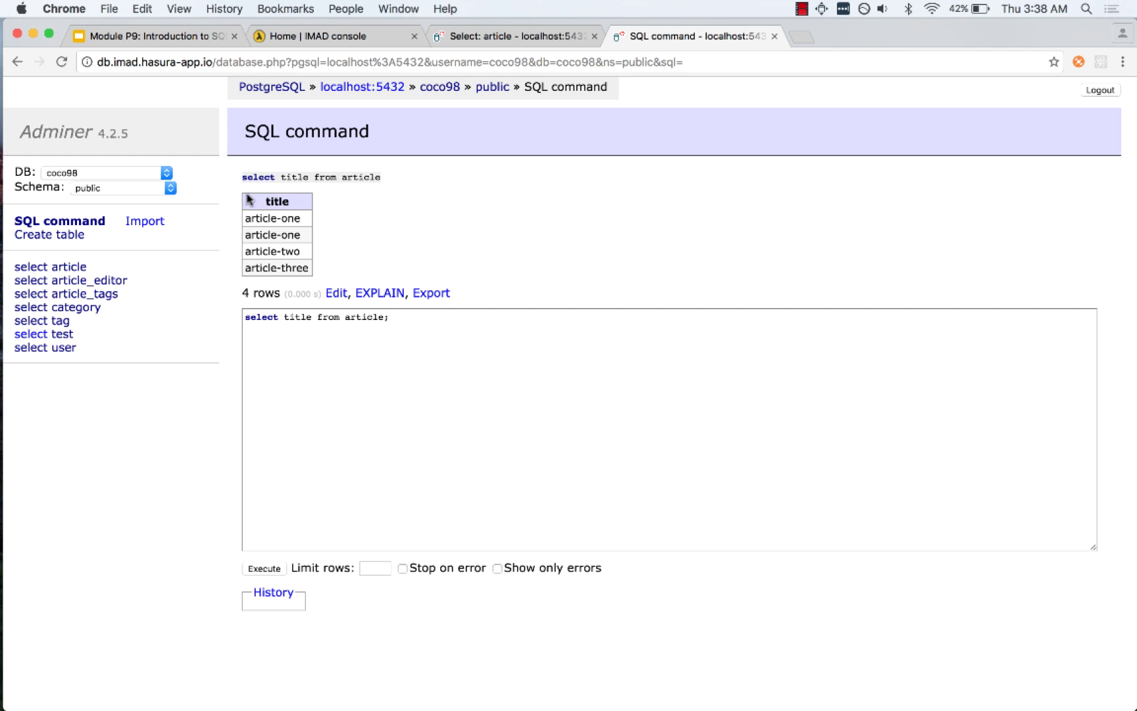
triple_click(408, 319)
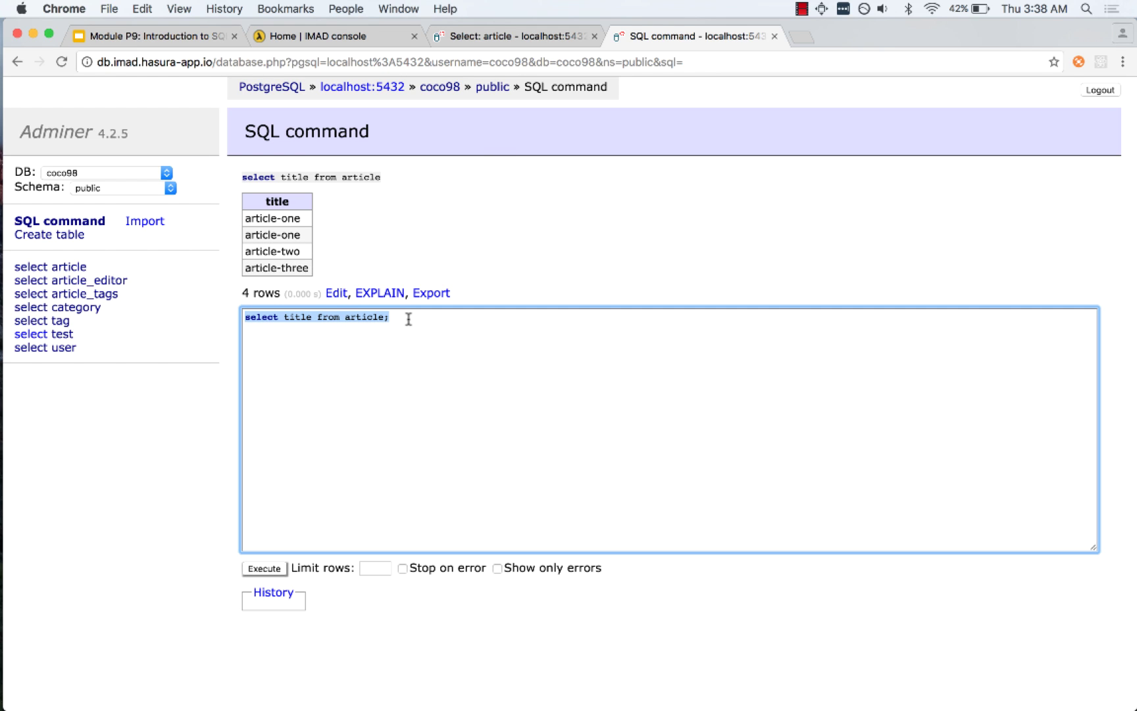
key("BackSpace")
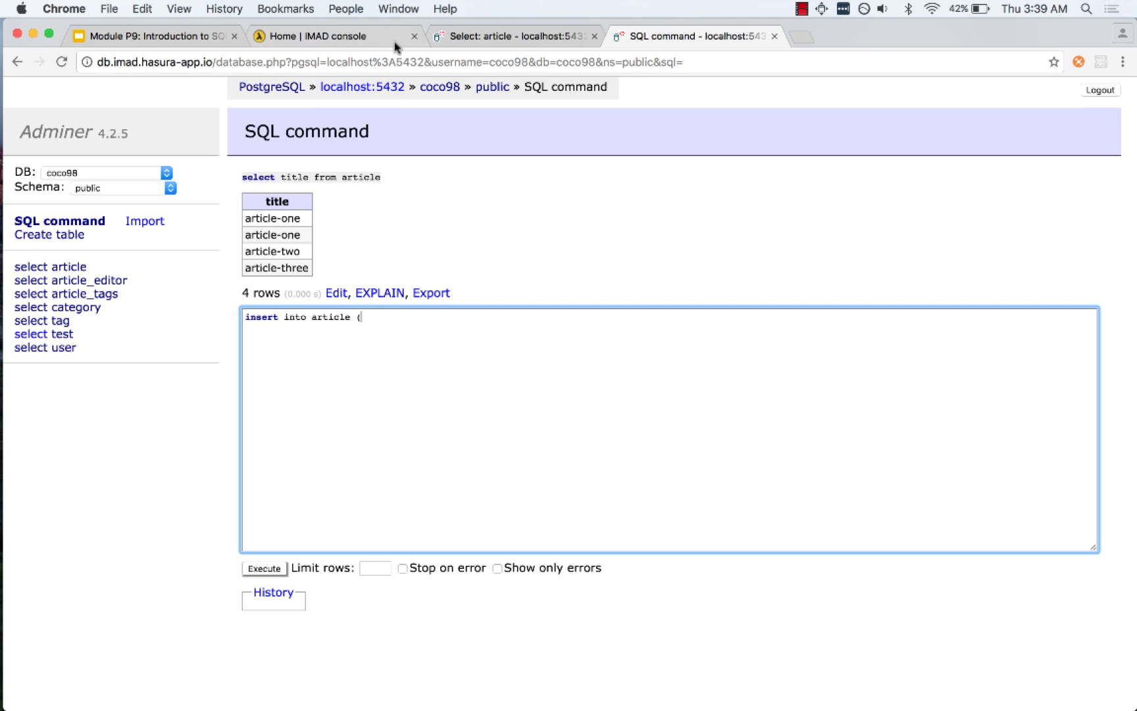
- Reload the article data tab and go back to the SQL command page
left_click(514, 37)
key("super+r")
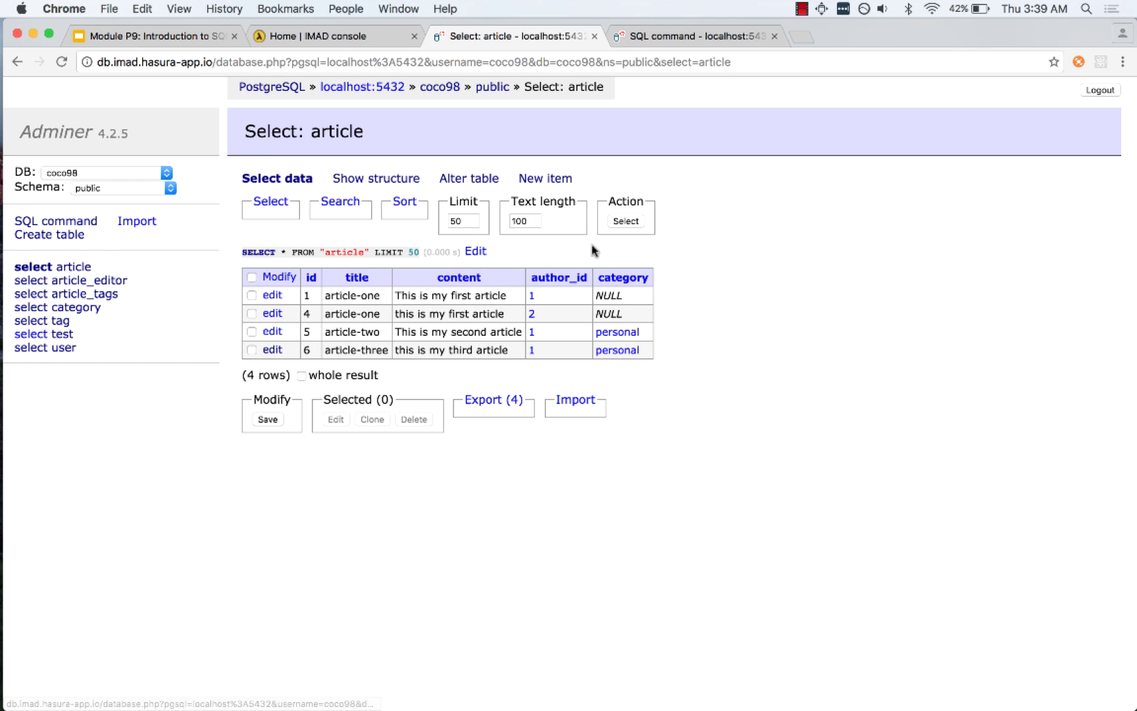
left_click(658, 37)
- Insert (99, 'article-99', 'article 99', 1, 'personal') into article and refresh the table view
type("id, title, content, au")
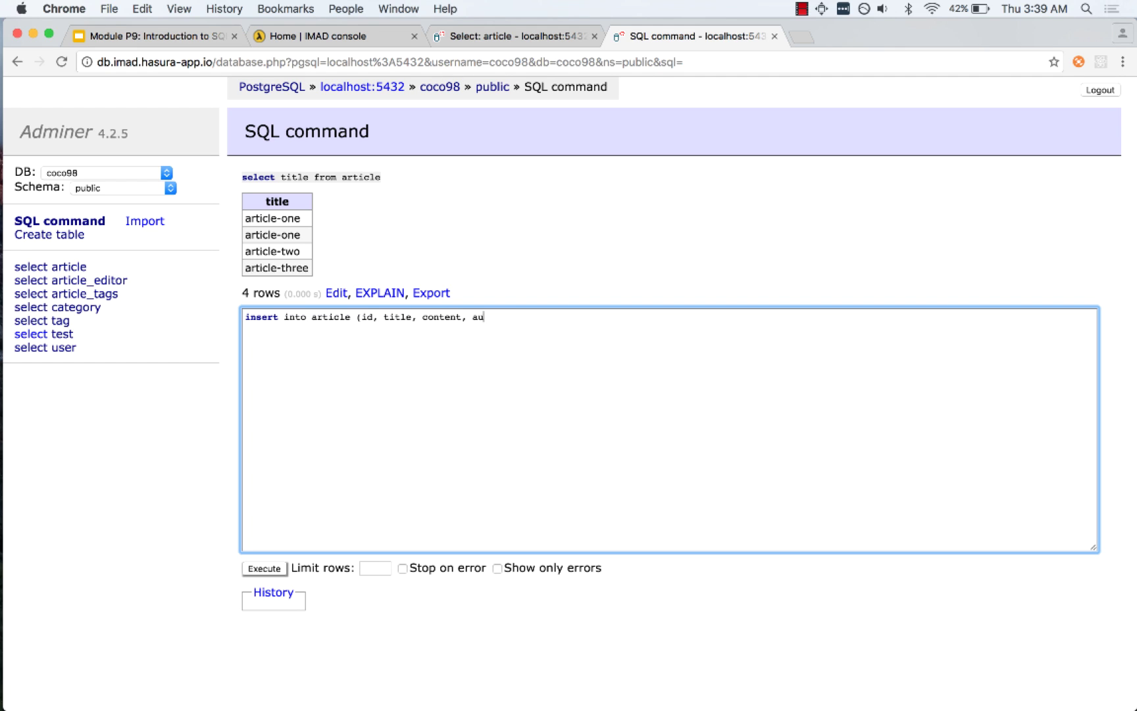
type("thor_id, category")
type(") va")
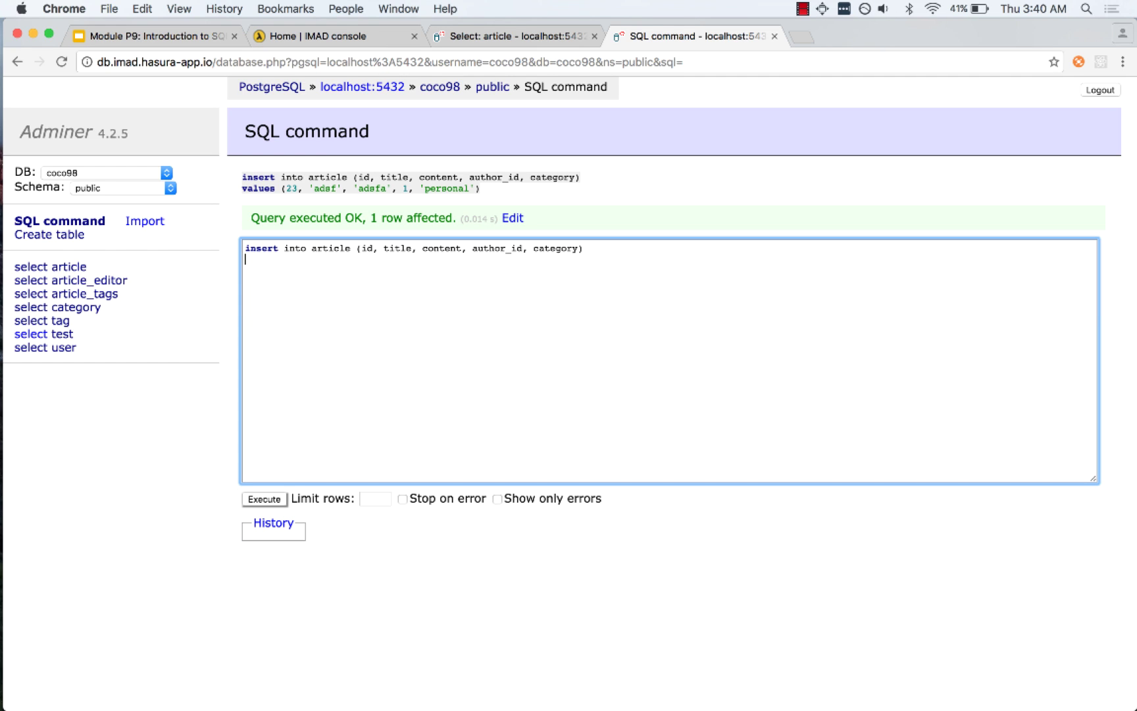
type("lues")
type("cle-99', 'article 99', 1")
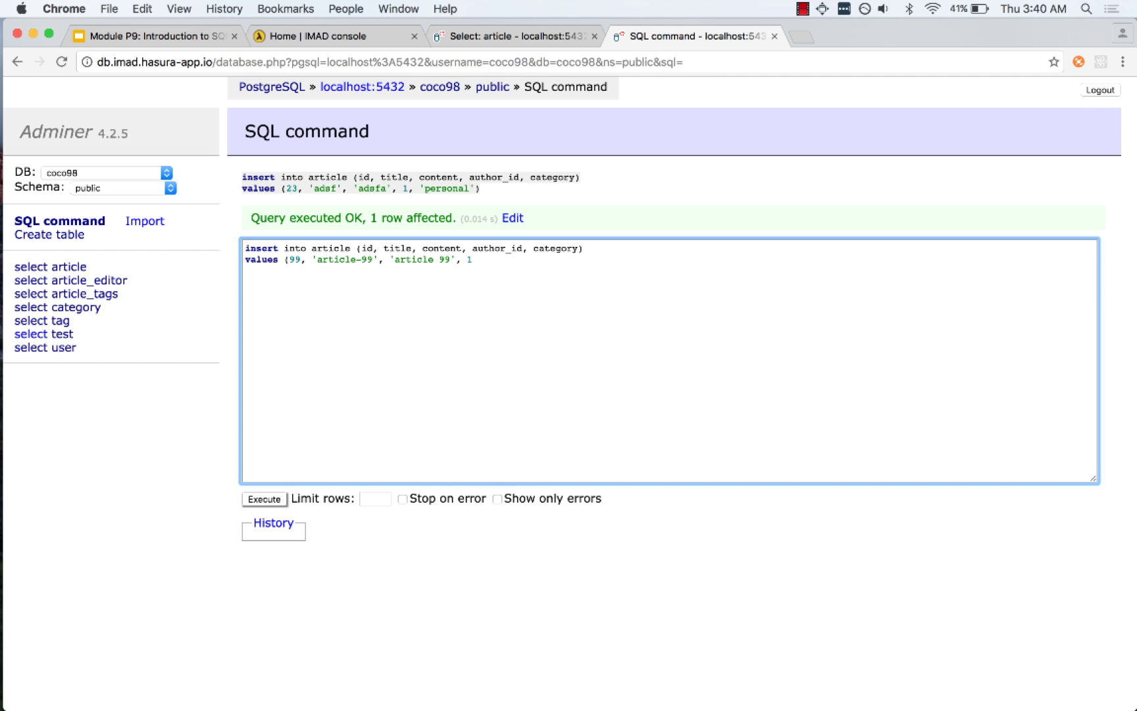
type("perso")
left_click(270, 500)
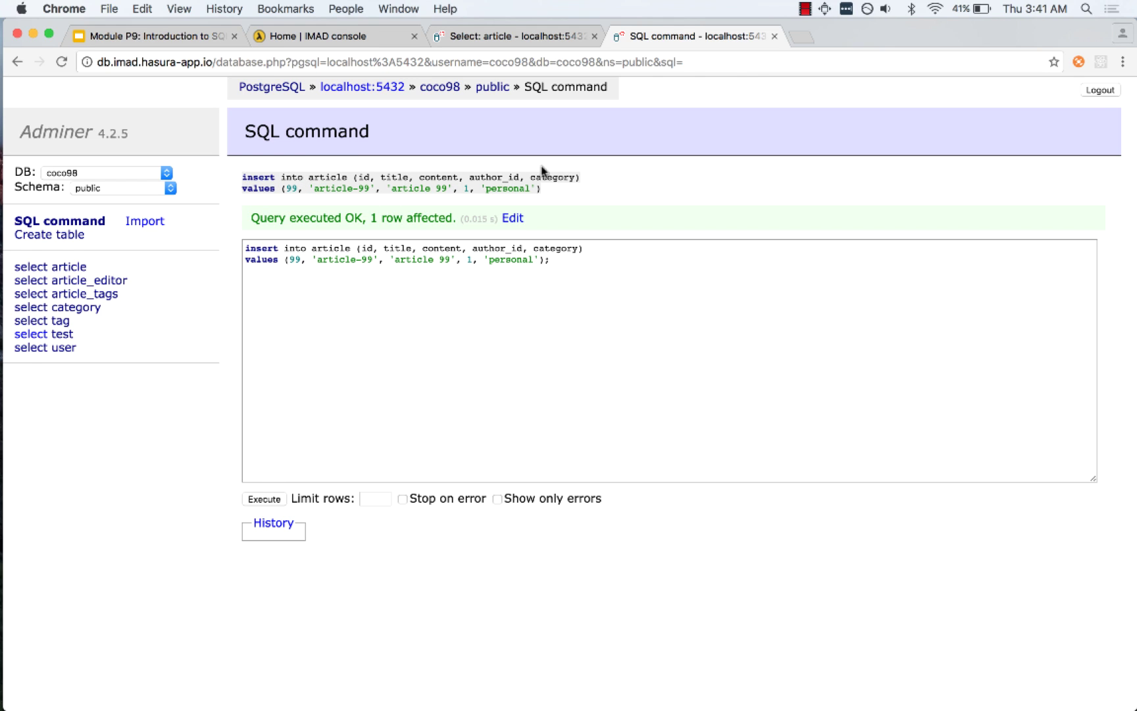
left_click(505, 37)
key("super+r")
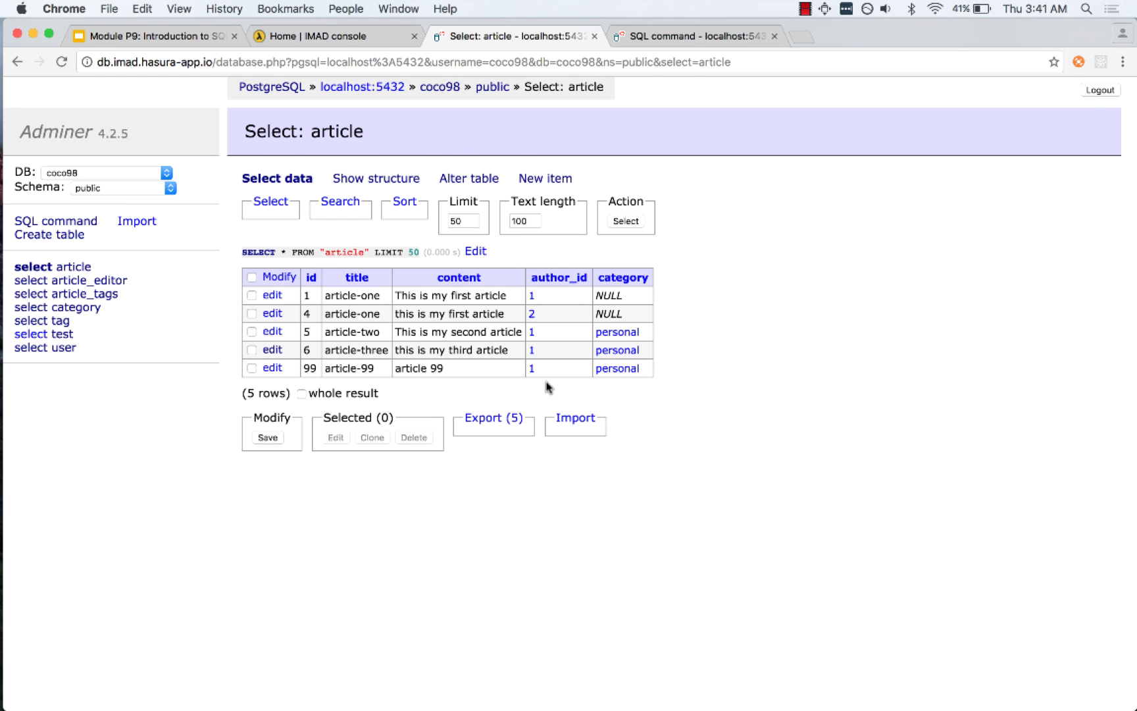
- Rerun the article-99 insert without id and refresh the table to see id 9
left_click(668, 38)
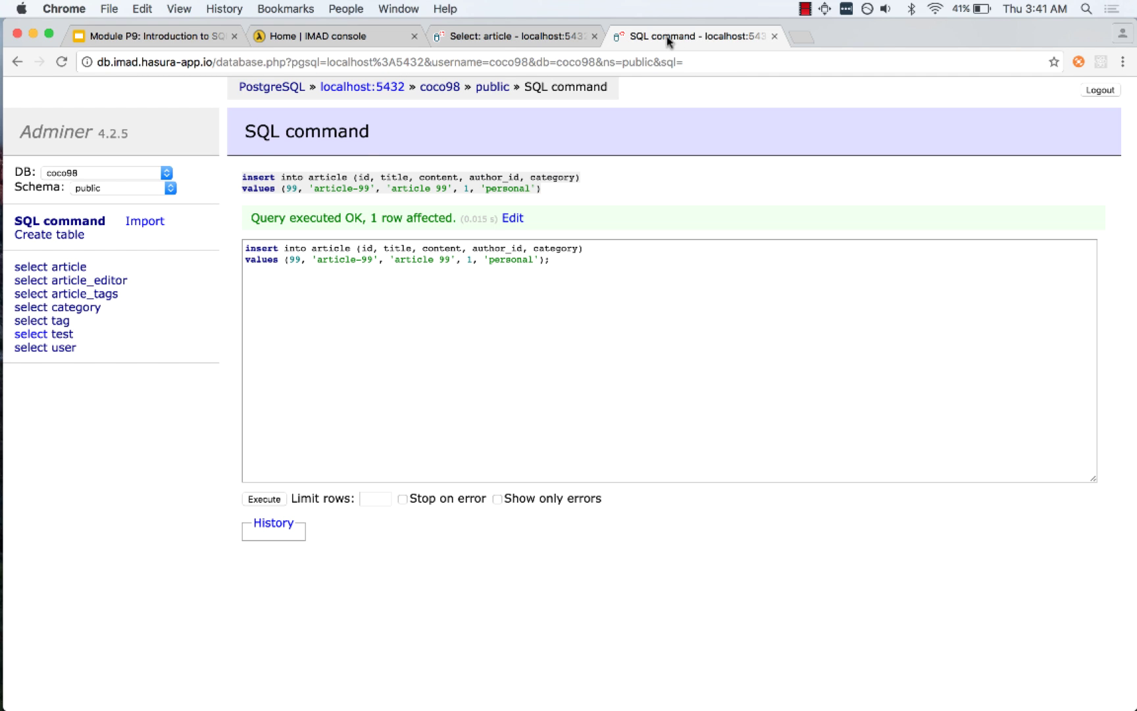
left_click(382, 248)
key("BackSpace")
key("BackSpace")
key("BackSpace")
key("BackSpace")
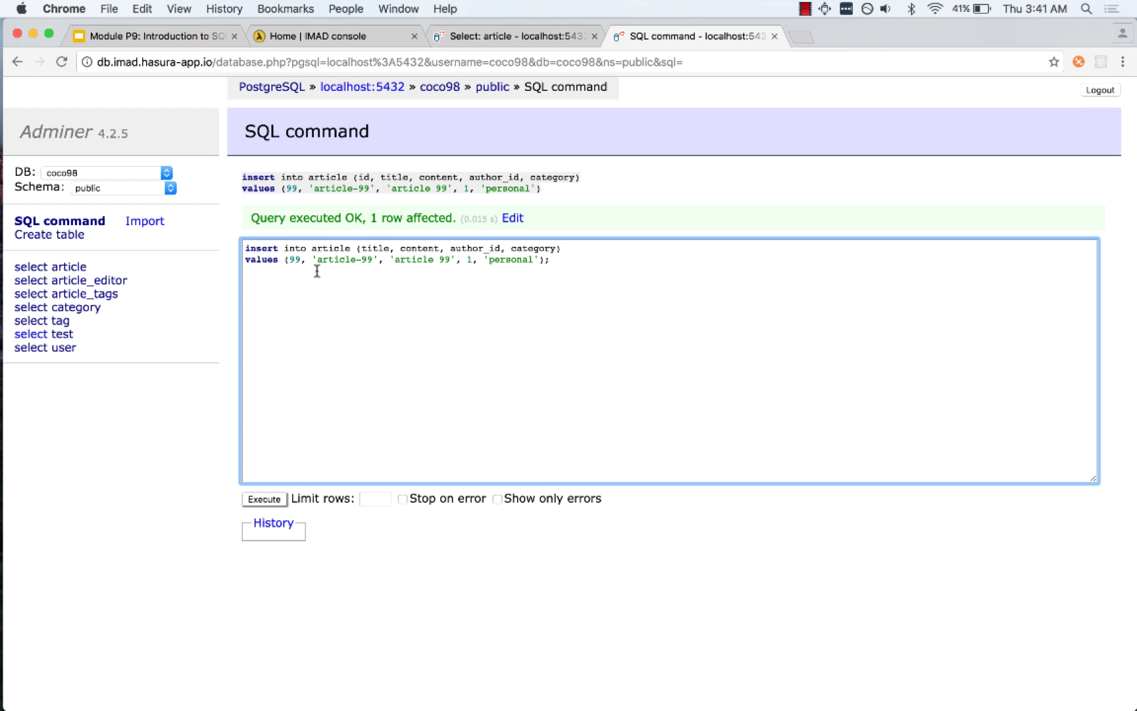
key("BackSpace")
key("BackSpace")
key("BackSpace")
key("BackSpace")
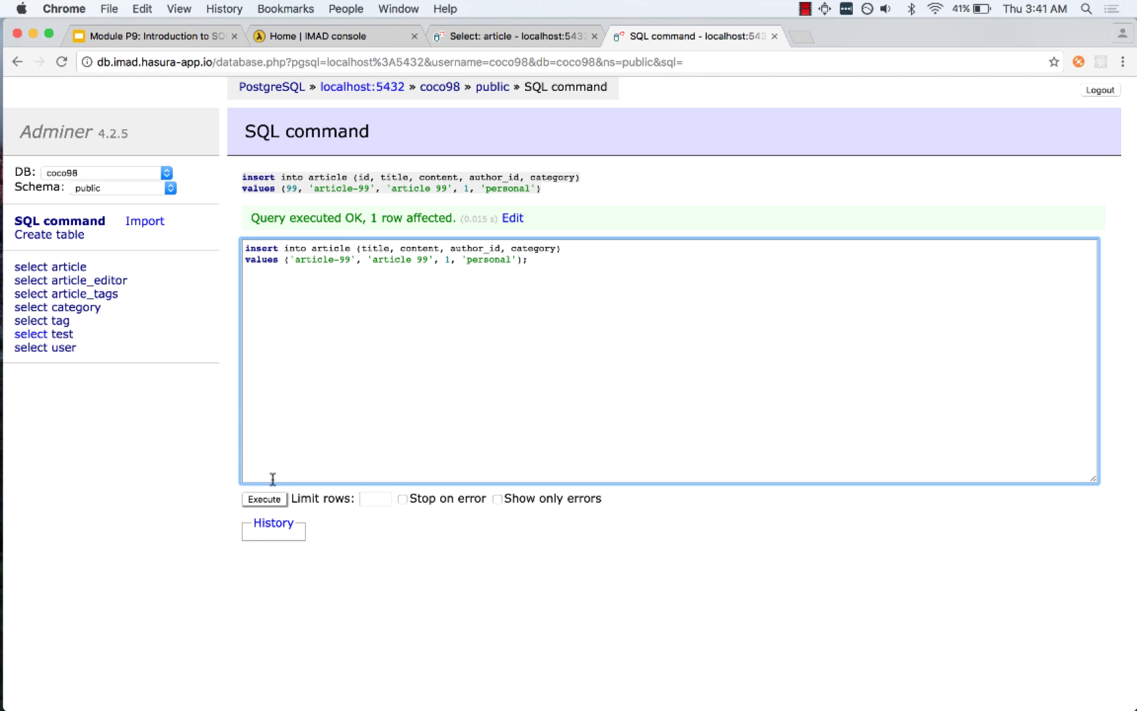
left_click(263, 500)
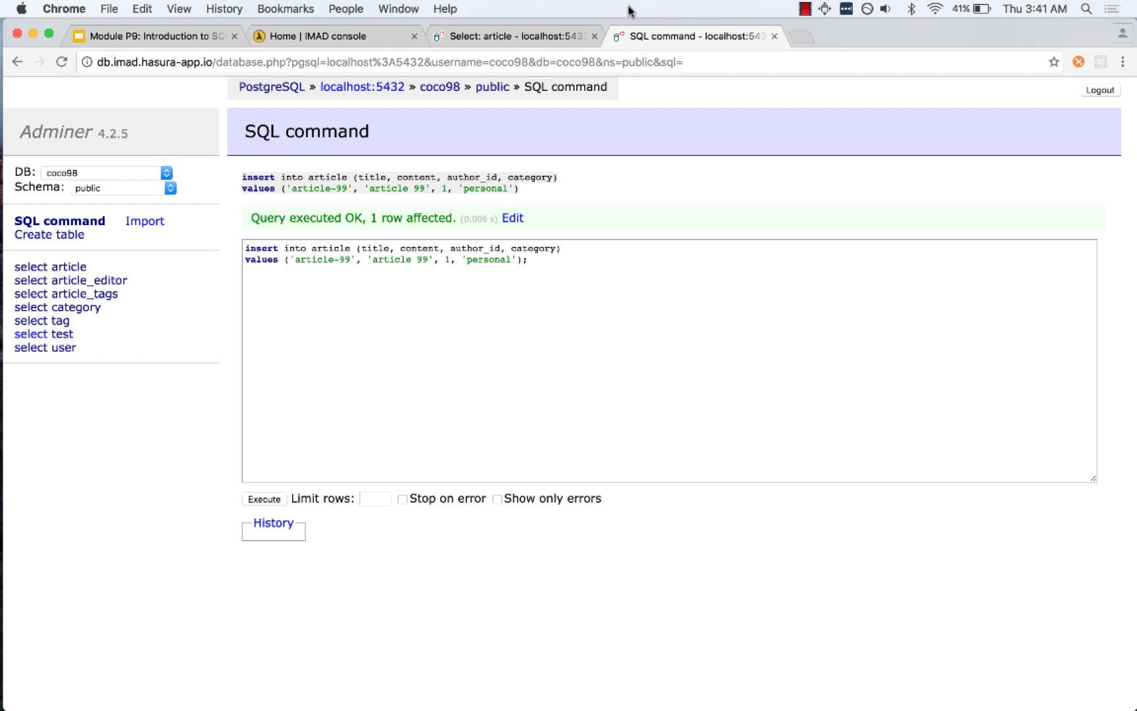
left_click(563, 35)
key("super+r")
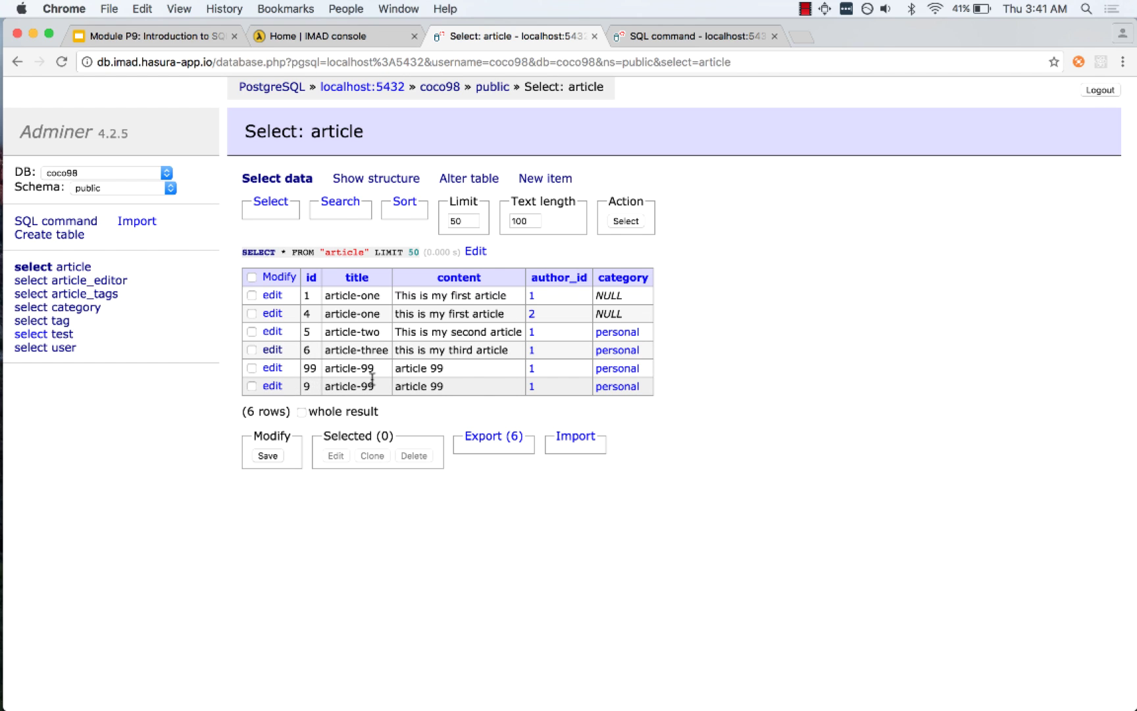
- Clear the old insert from the SQL command box
left_click(675, 36)
left_click(513, 255)
key("super+a")
key("BackSpace")
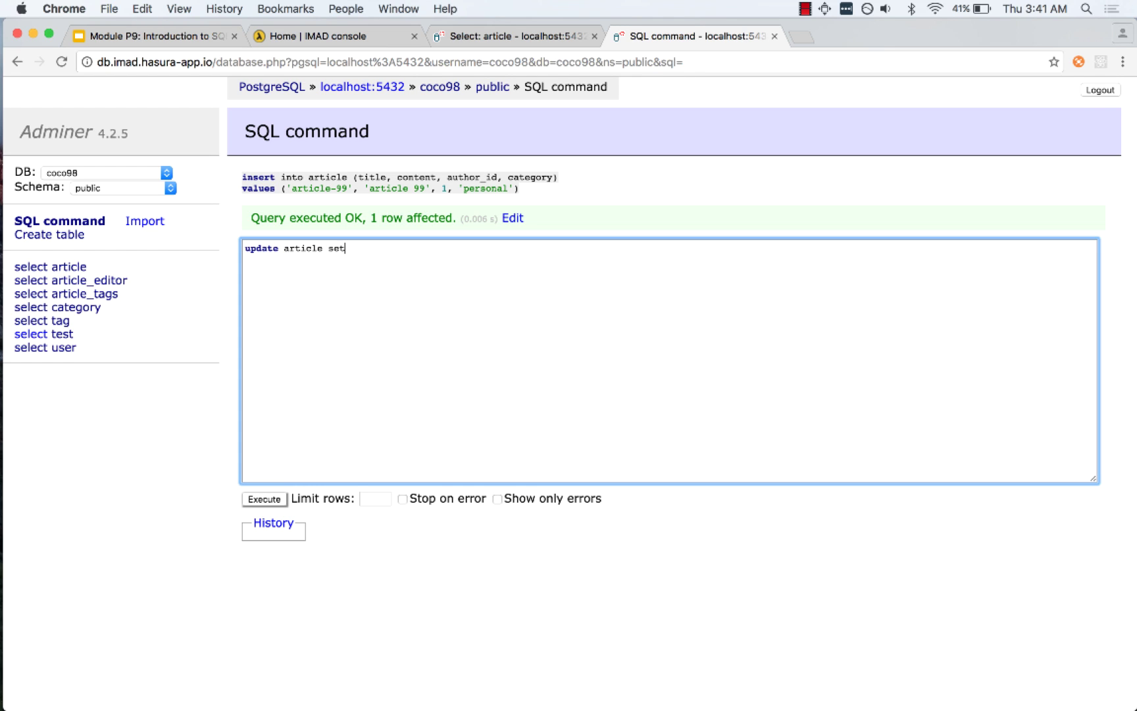
- Run an UPDATE setting category to 'work' where title is 'article-99', affecting 2 rows
type("update article set category = 'work' where")
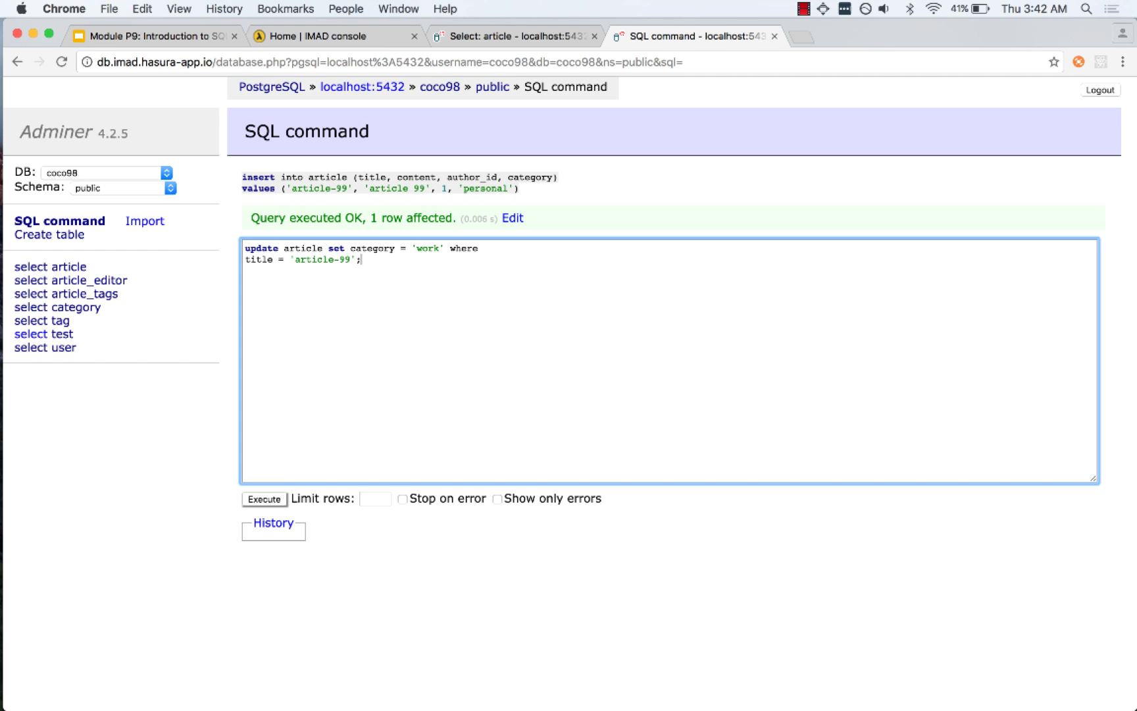
left_click(327, 249)
key("Return")
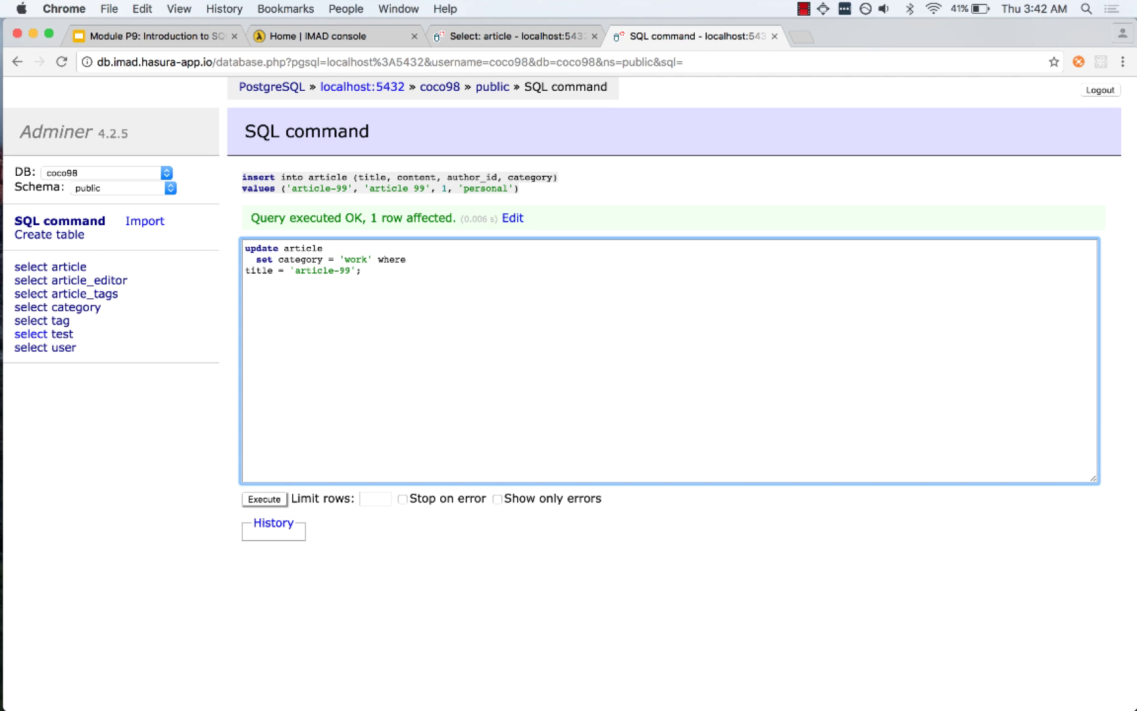
key("Return")
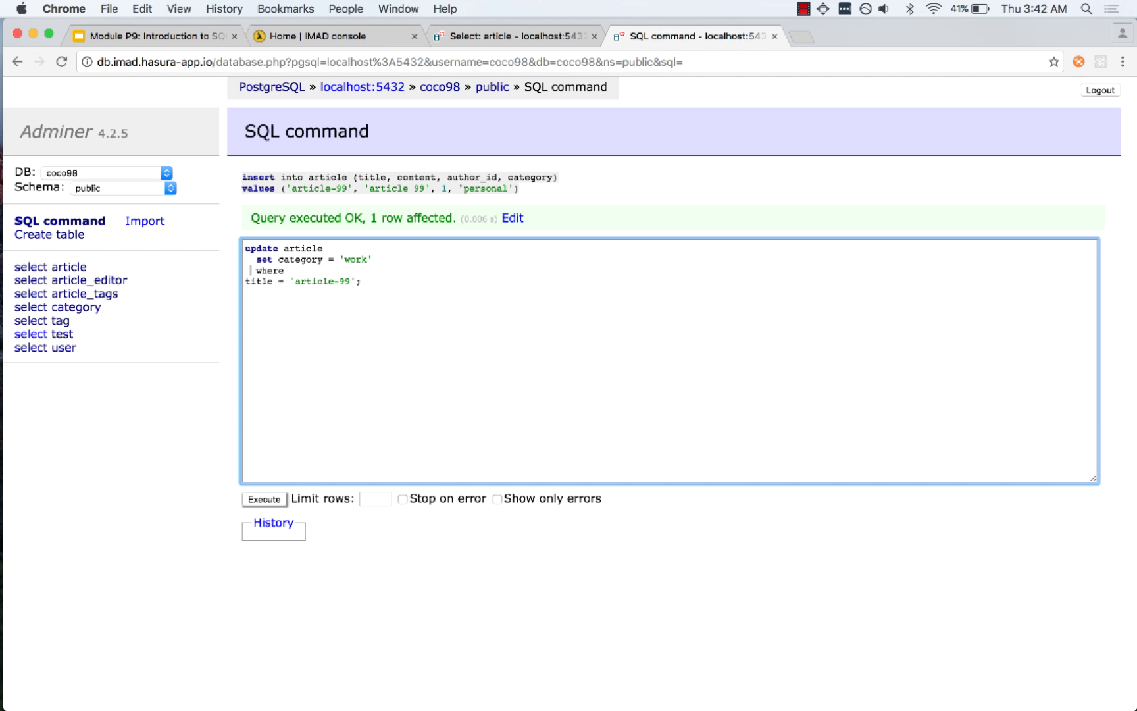
key("Delete")
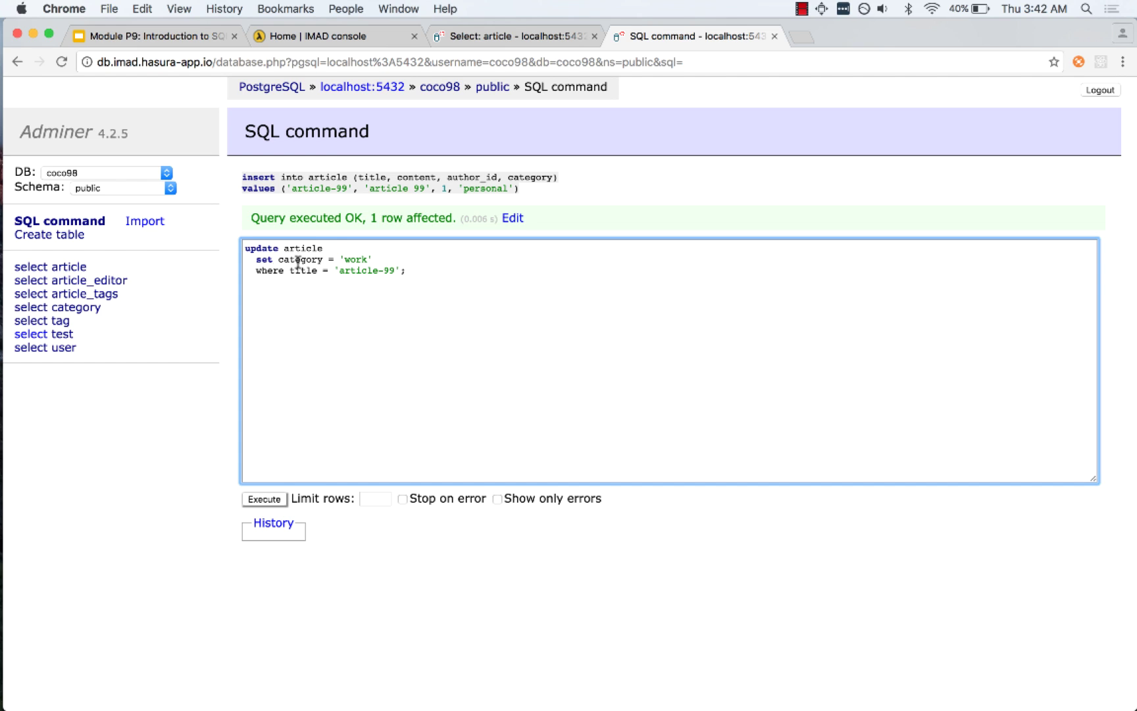
left_click(276, 498)
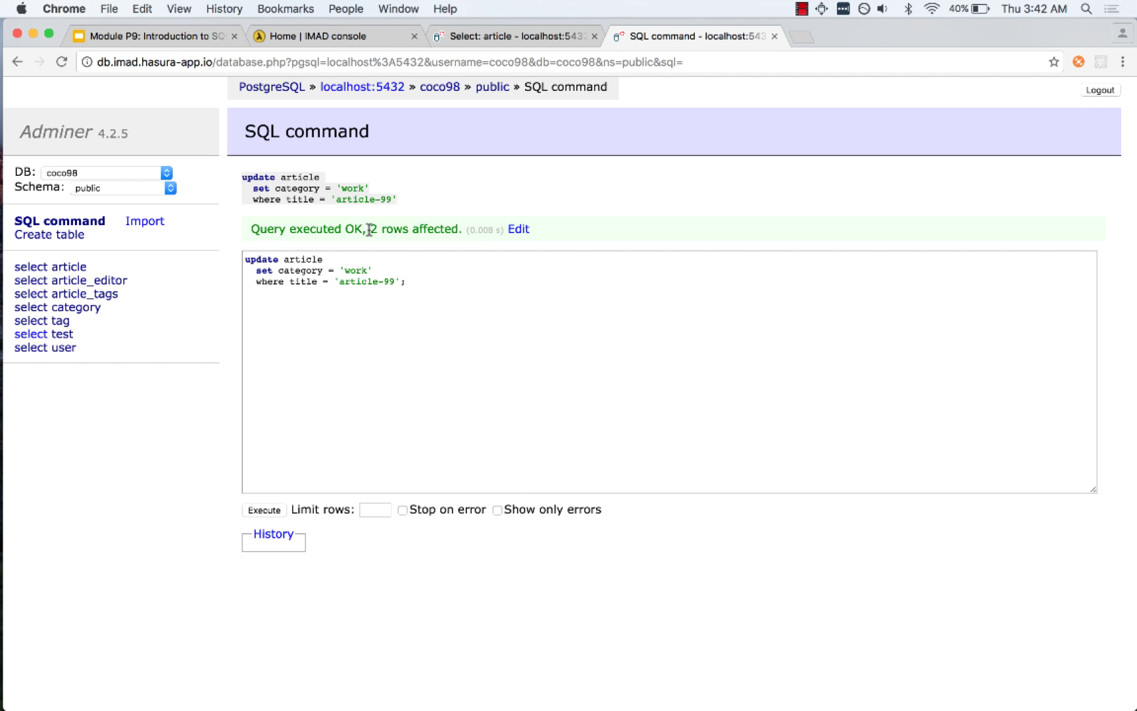
left_click_drag(256, 229, 443, 229)
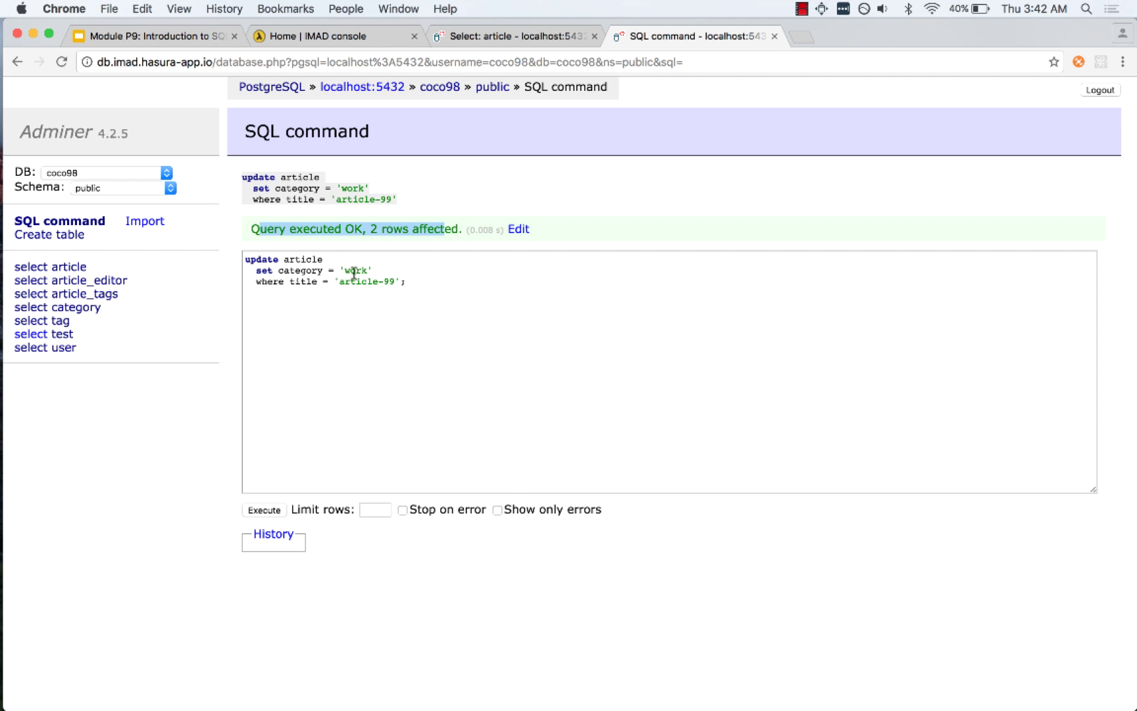
- Reload the article table to confirm both article-99 rows show work
left_click(479, 37)
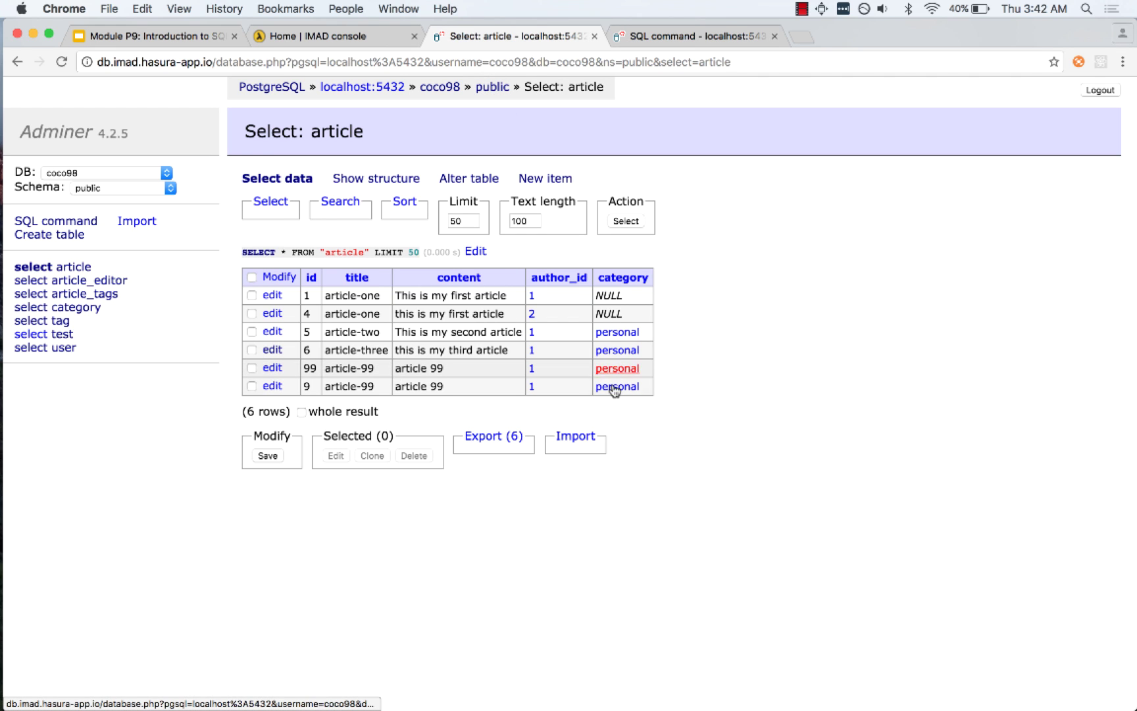
key("super+r")
left_click(643, 41)
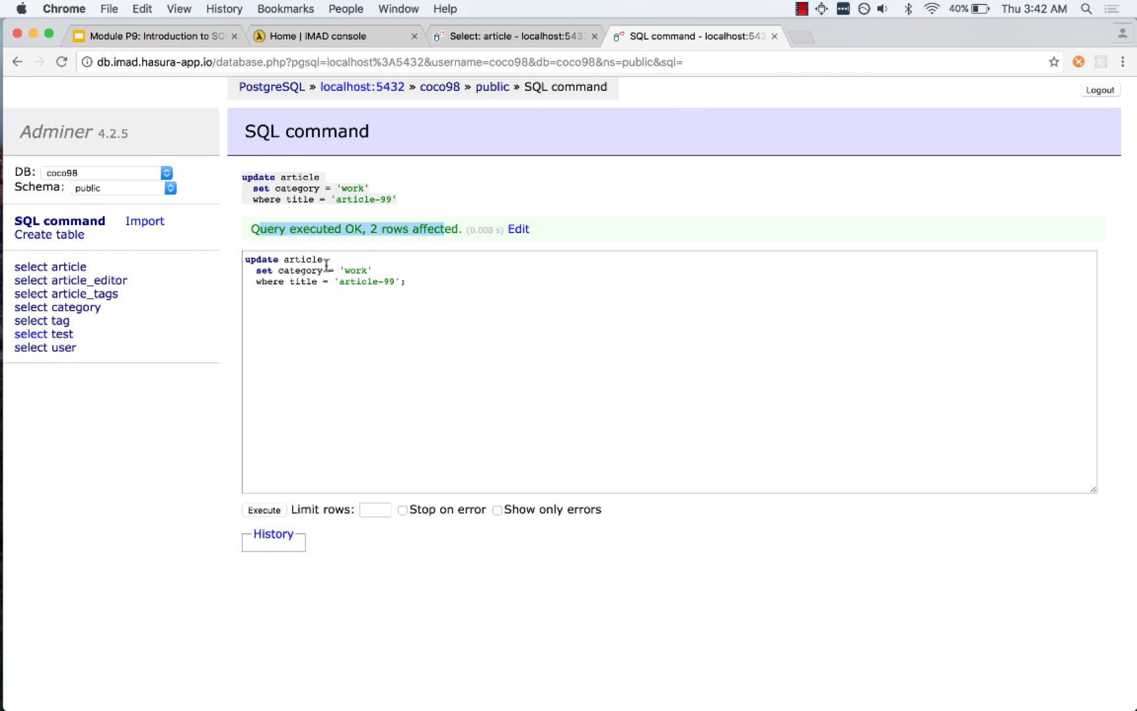
- Rewrite the query as DELETE FROM article WHERE title = 'article-99' and run it
left_click(283, 259)
double_click(276, 260)
type("delete from")
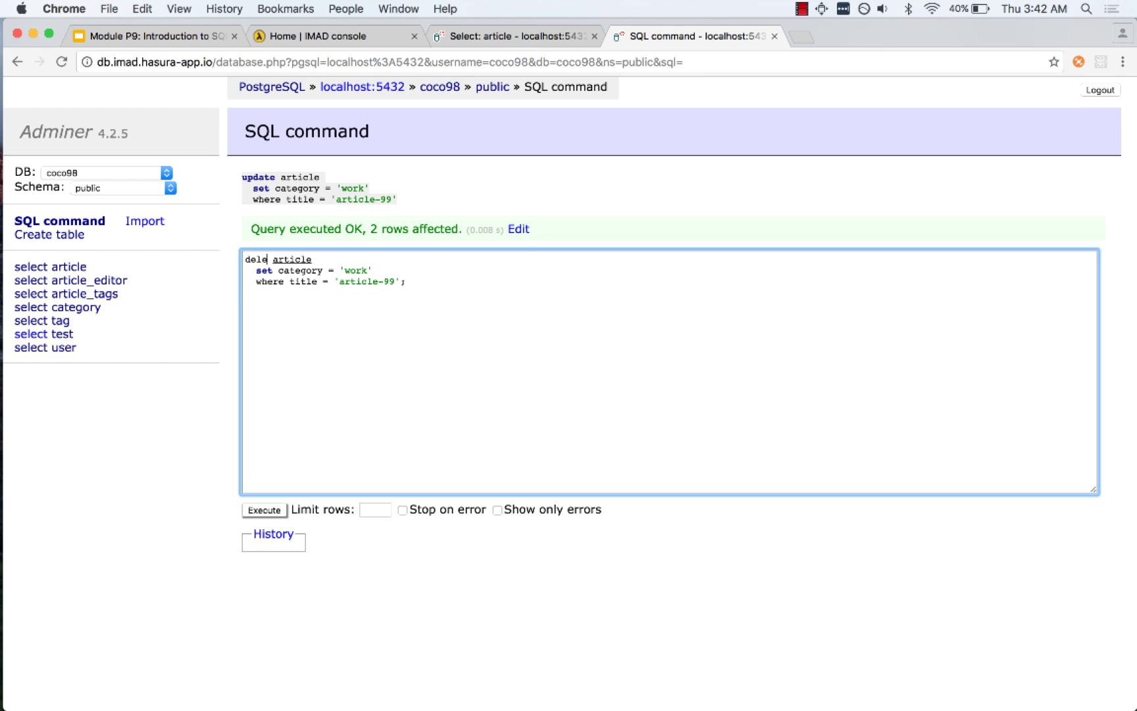
key("BackSpace")
key("shift+End")
key("BackSpace")
key("BackSpace")
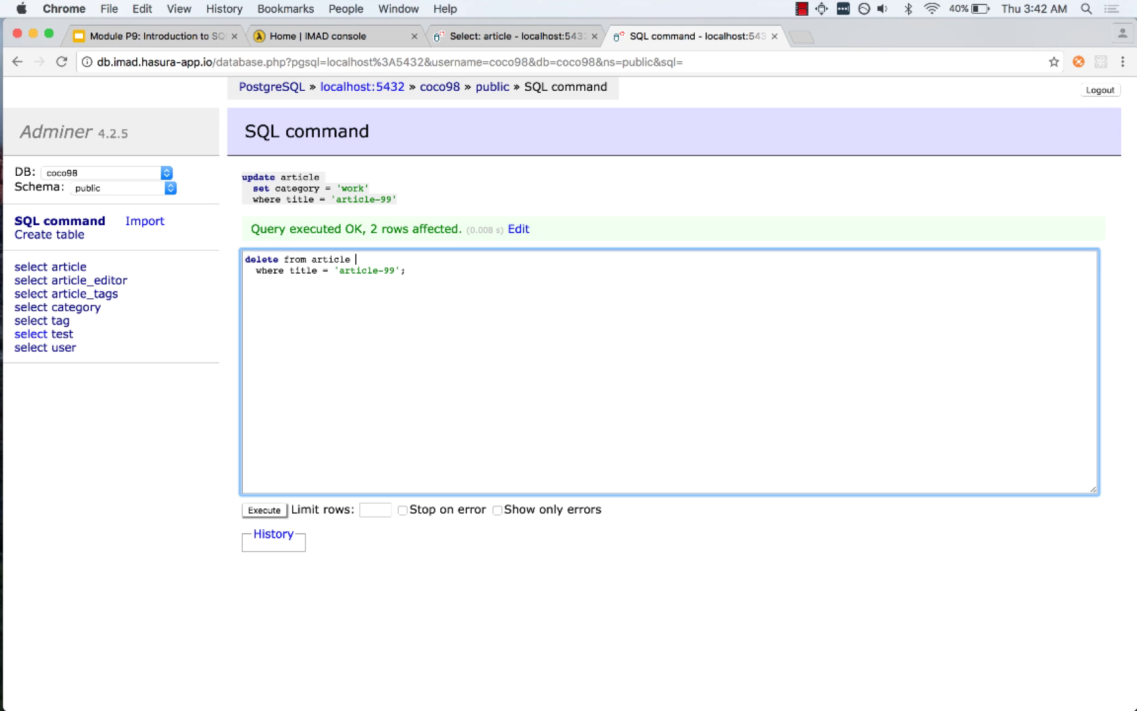
left_click(268, 511)
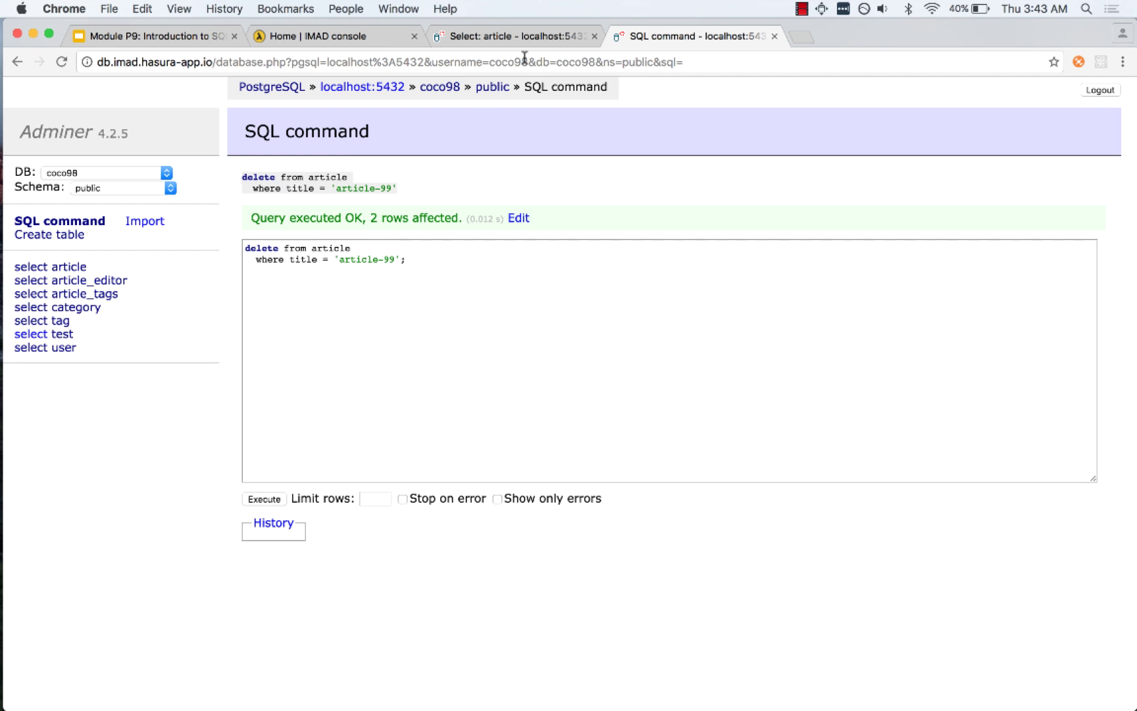
- Reload the article table to confirm only 4 rows remain
left_click(527, 35)
key("super+r")
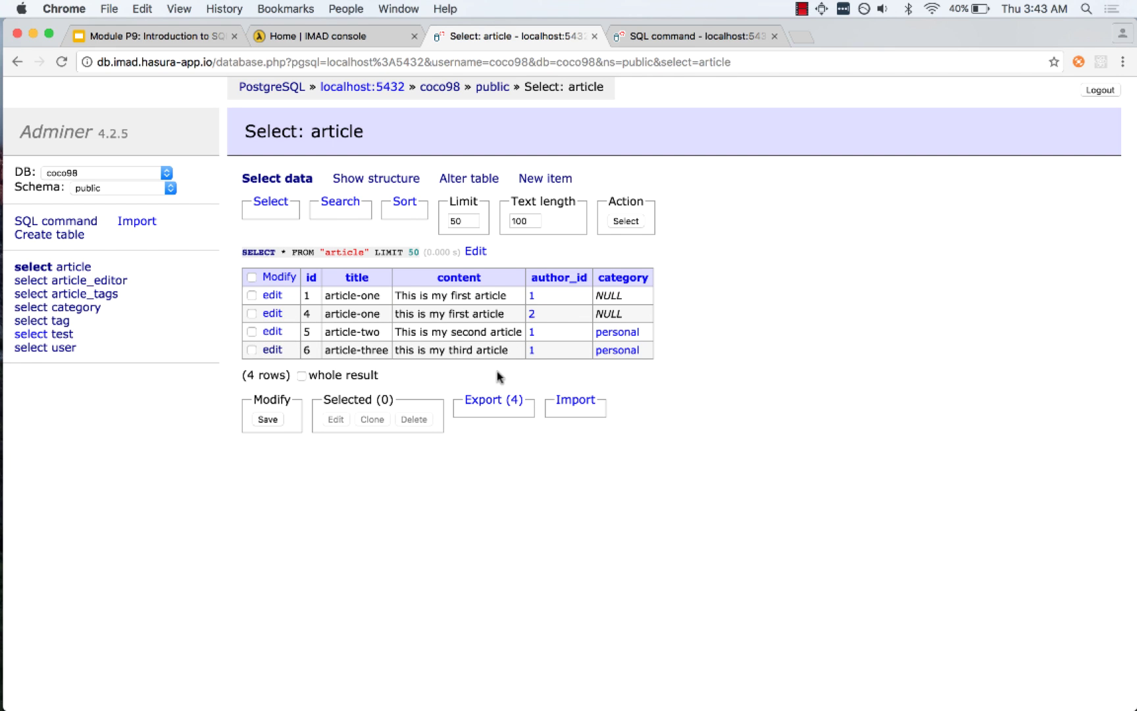
left_click(662, 45)
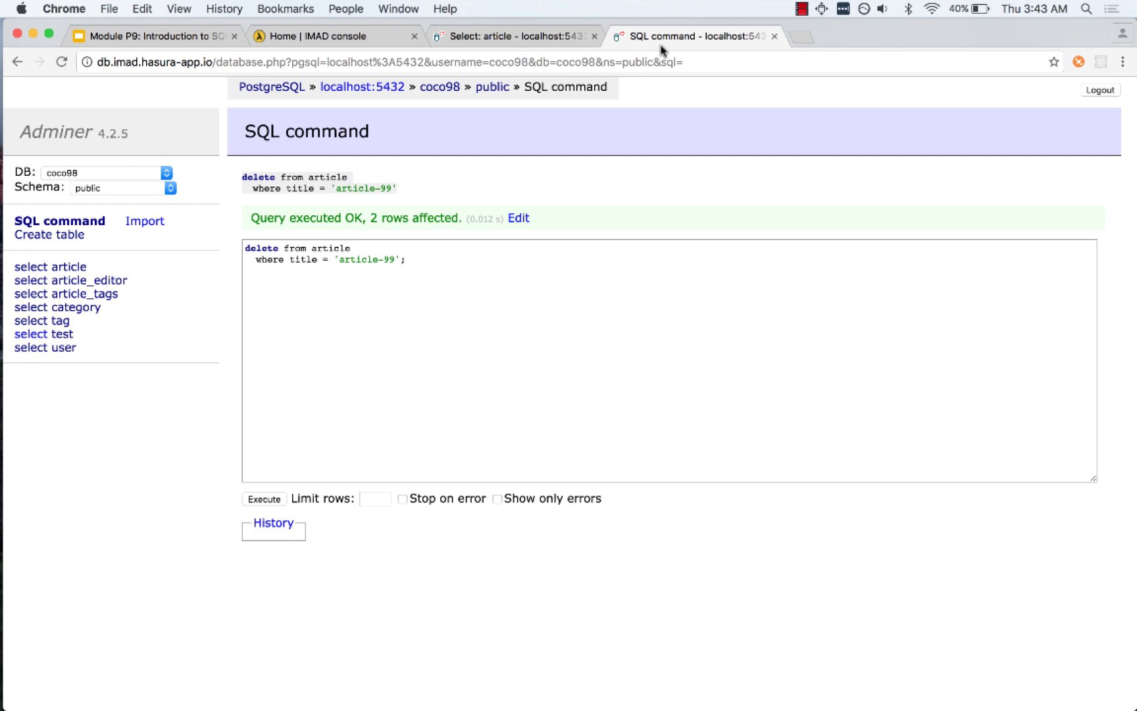
left_click(509, 43)
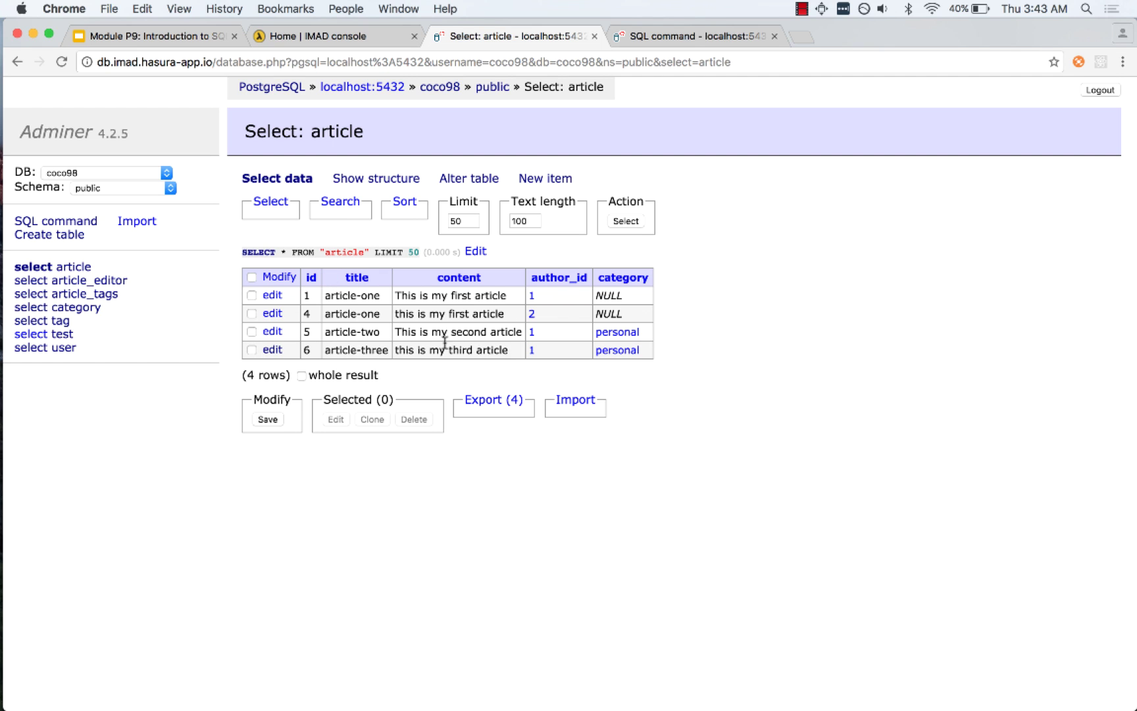
left_click(683, 42)
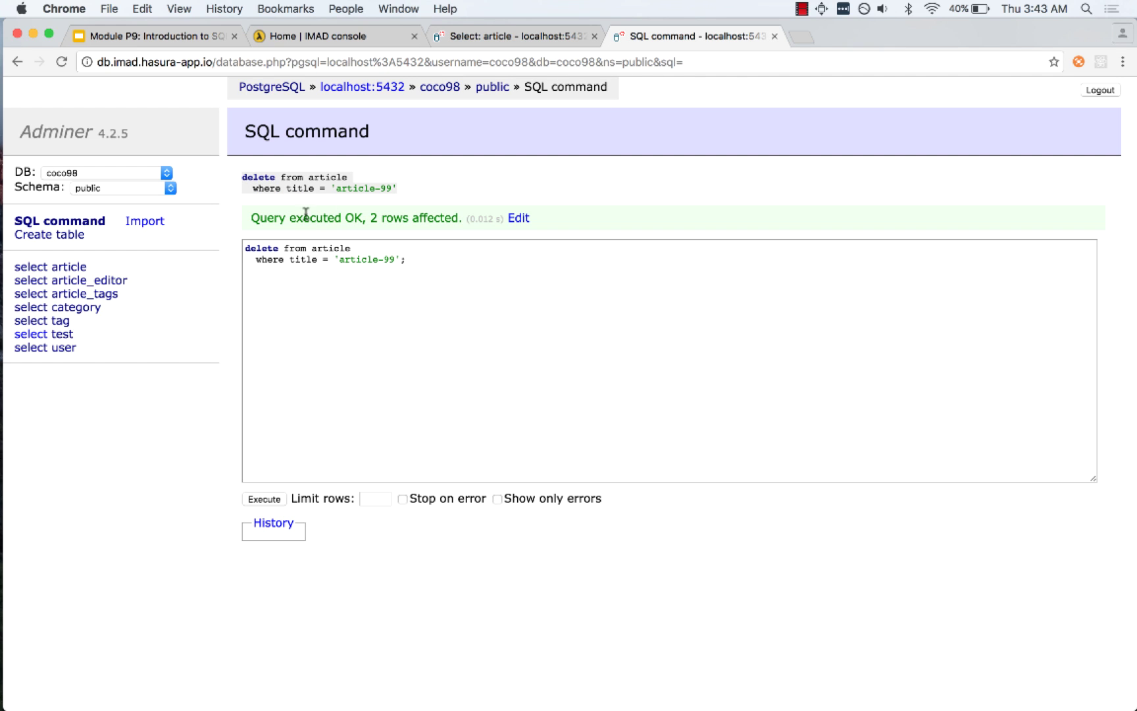
left_click(533, 34)
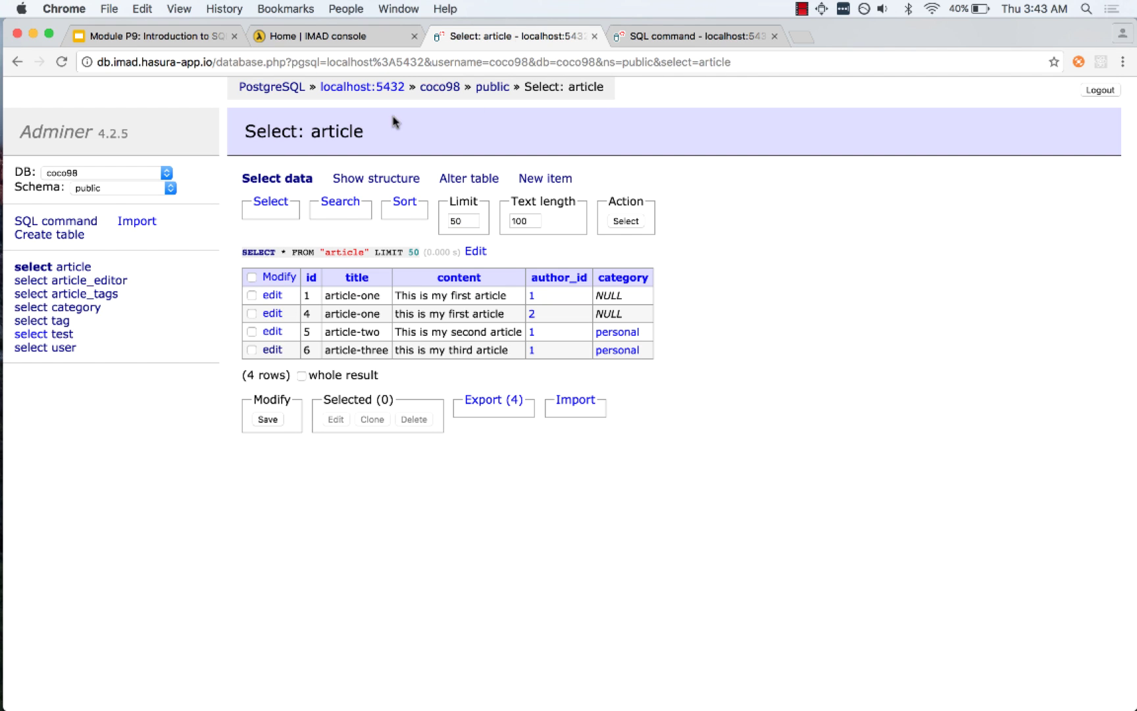
- Open the PostgreSQL SELECT documentation from the table query, then close it
left_click_drag(242, 256, 317, 248)
left_click(244, 255)
key("super+w")
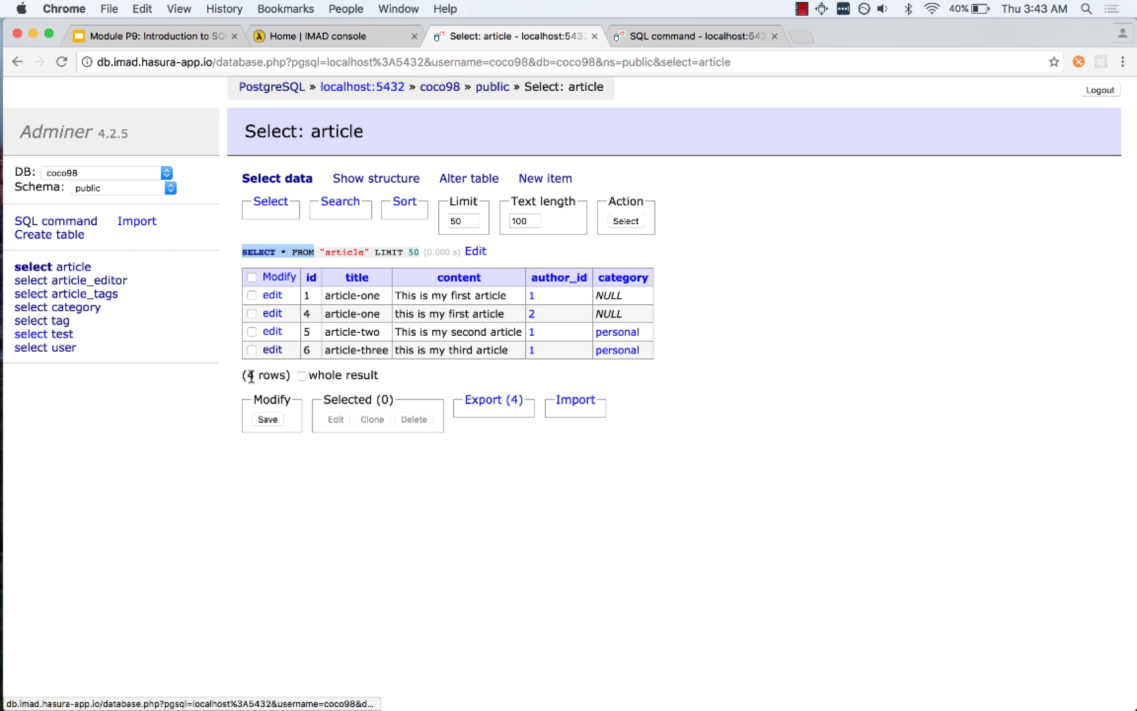
- Edit the article-three row, changing its category to work, and save
left_click(272, 350)
left_click(417, 504)
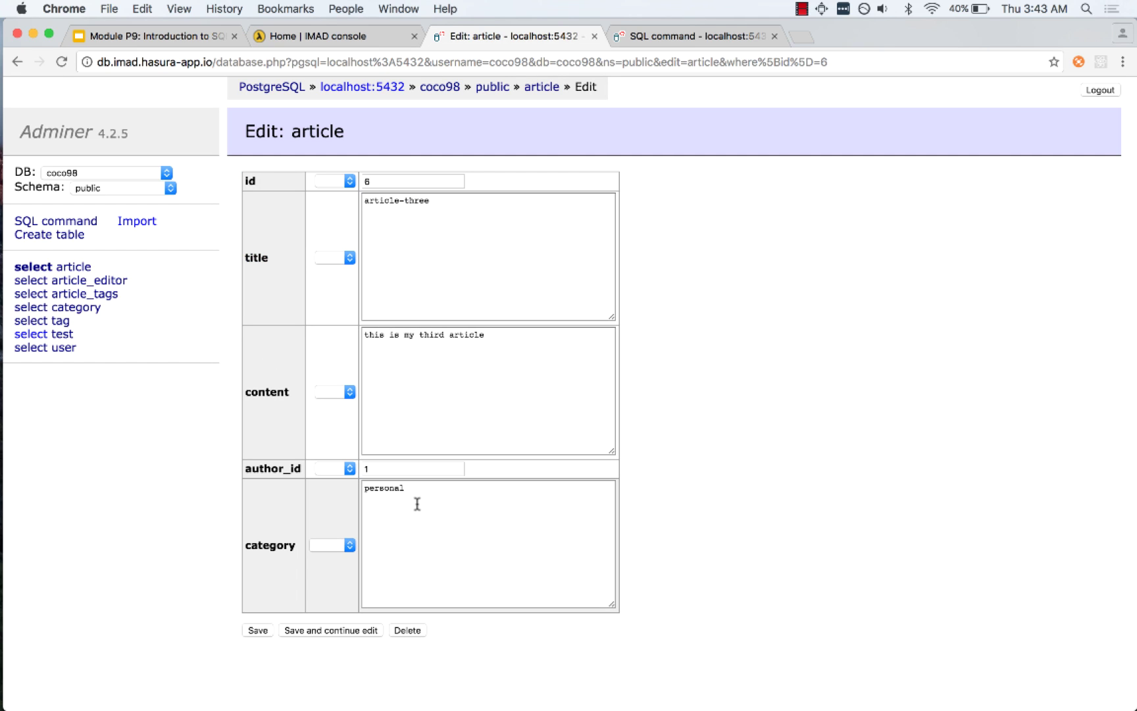
key("super+a")
type("wzk")
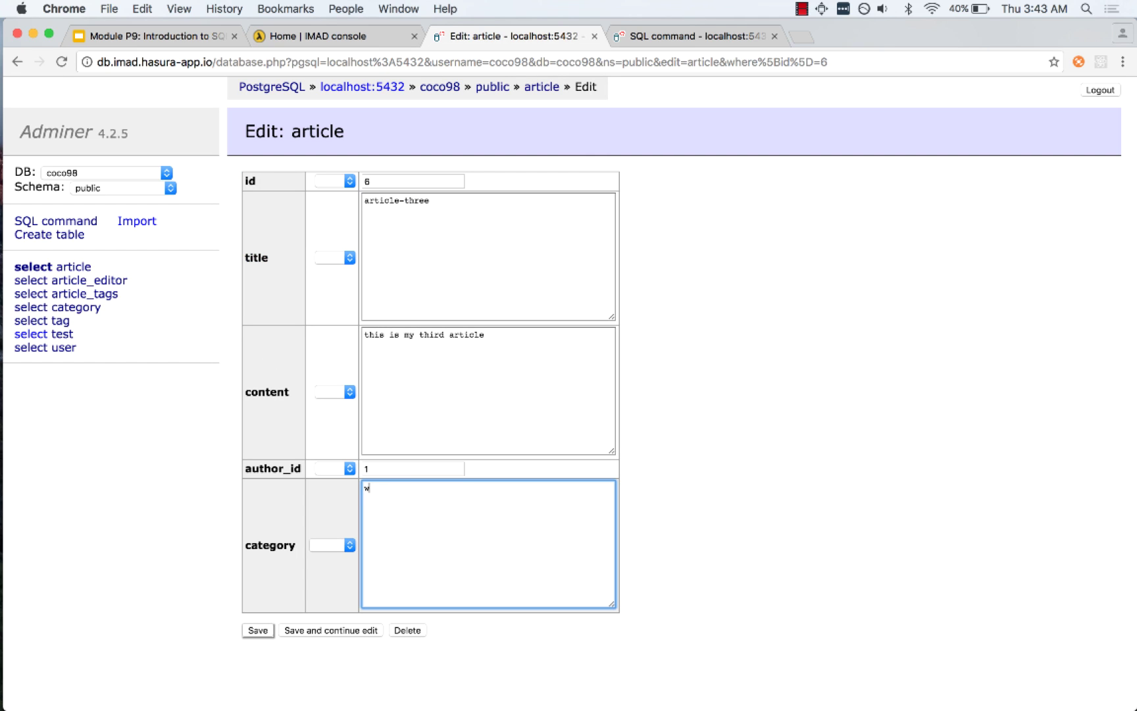
left_click(257, 631)
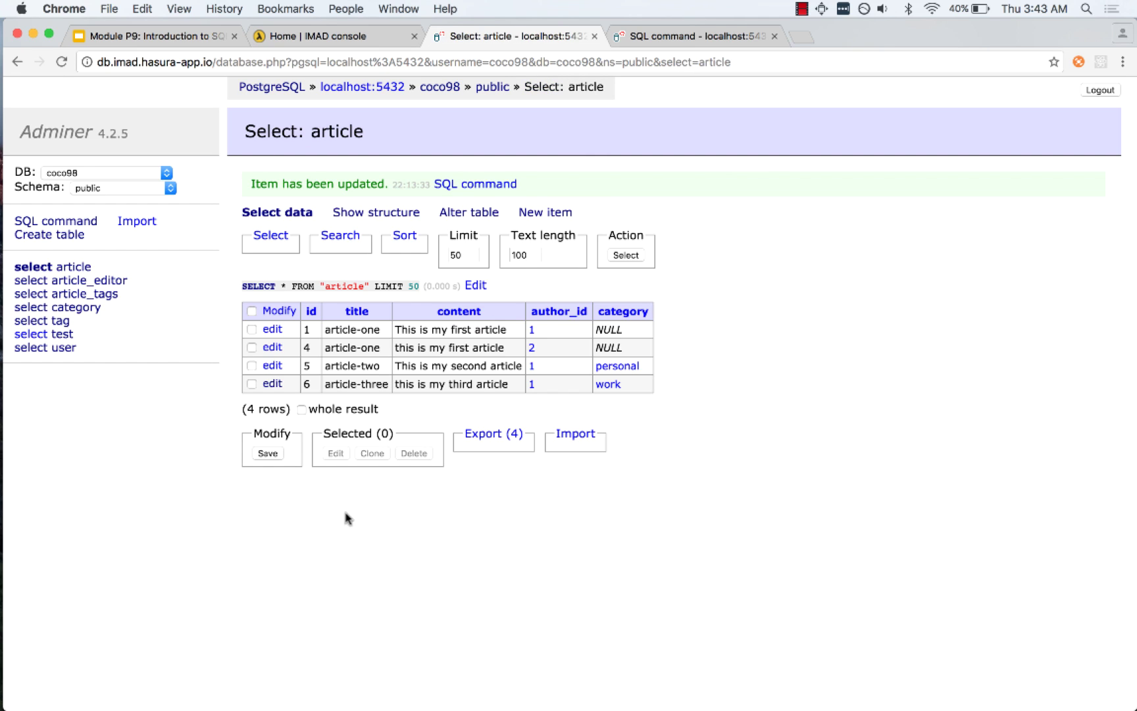
- Reveal and highlight the generated UPDATE statement for the saved row
left_click(464, 185)
left_click_drag(360, 272, 246, 204)
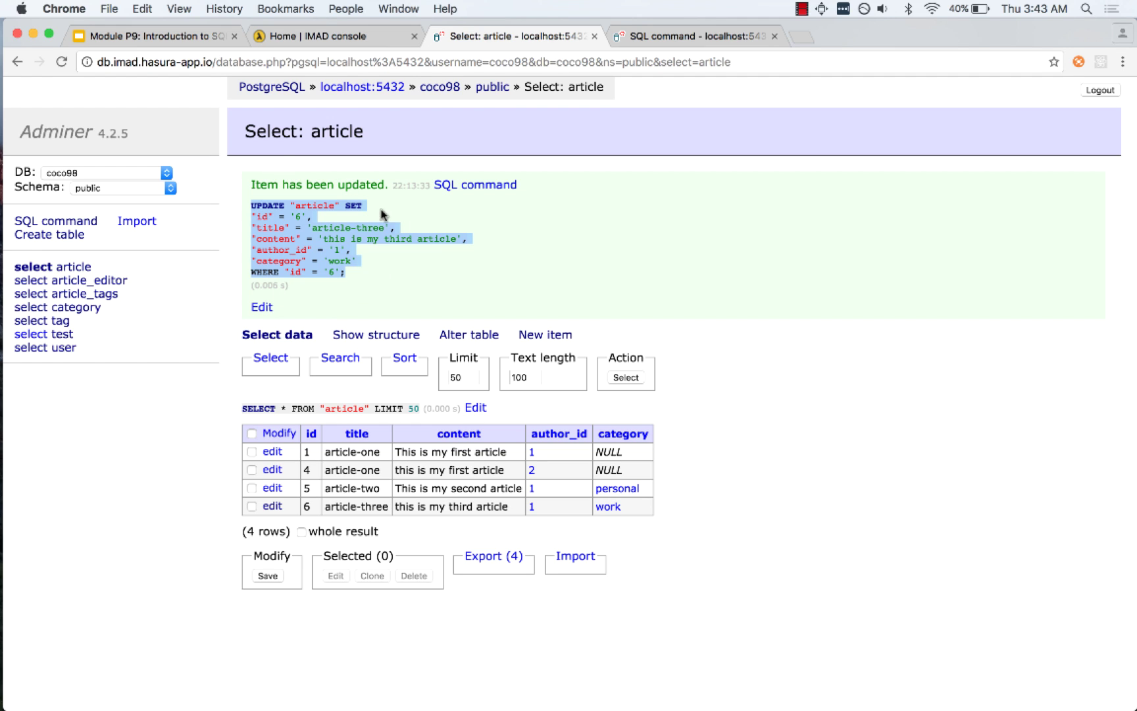
left_click(392, 299)
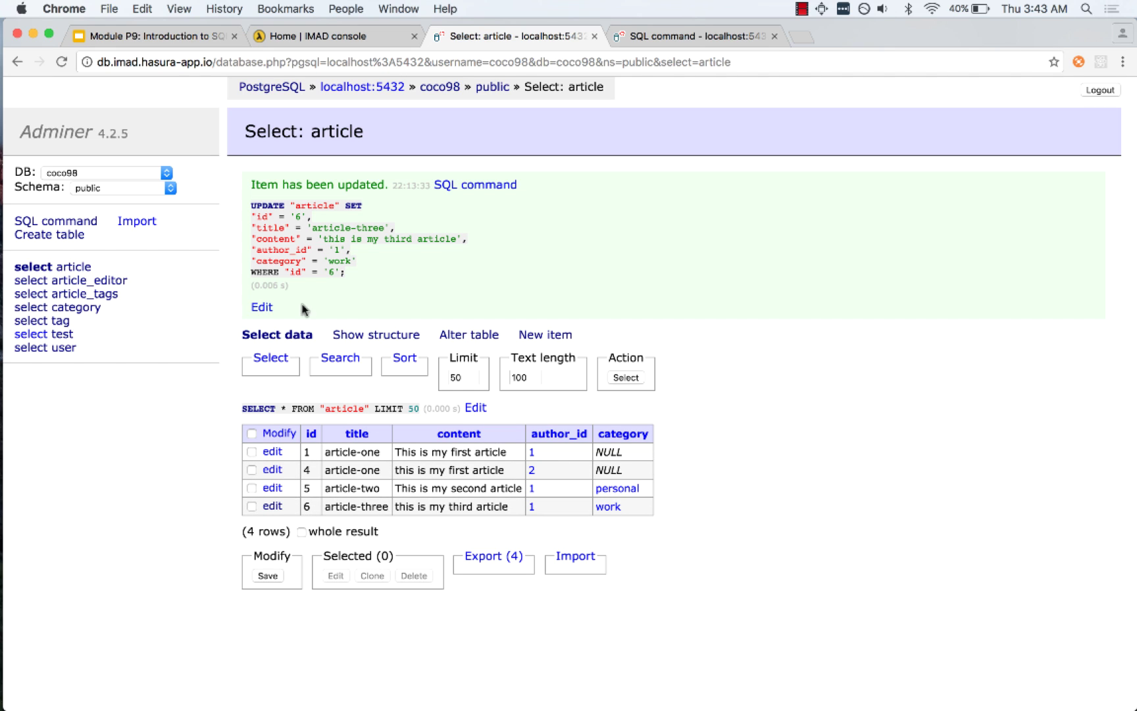
- Add a Search condition id < 10 on the article table
left_click(350, 361)
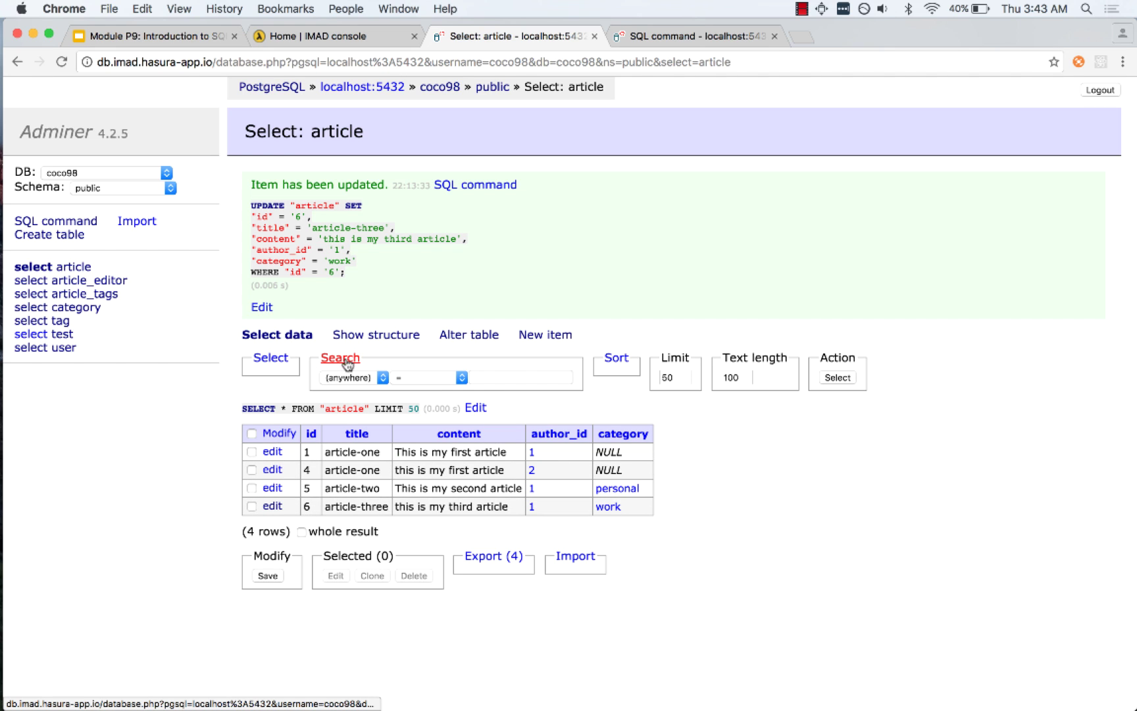
left_click(355, 375)
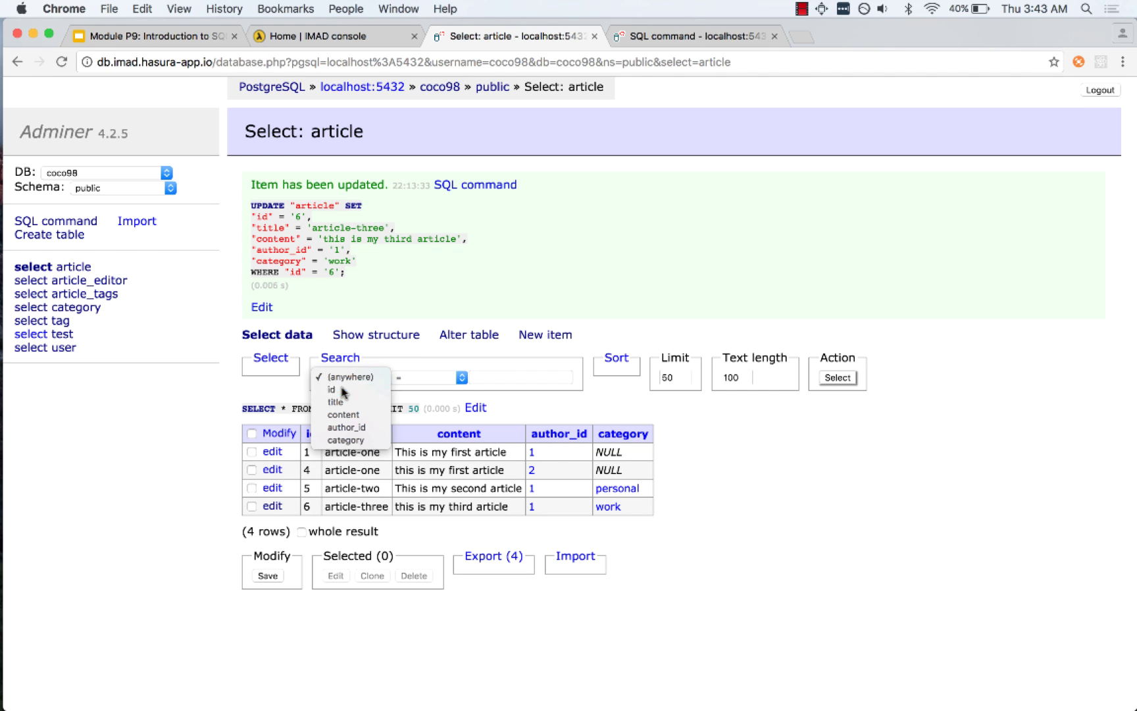
left_click(345, 390)
left_click(454, 378)
left_click(474, 387)
key("less")
left_click(490, 376)
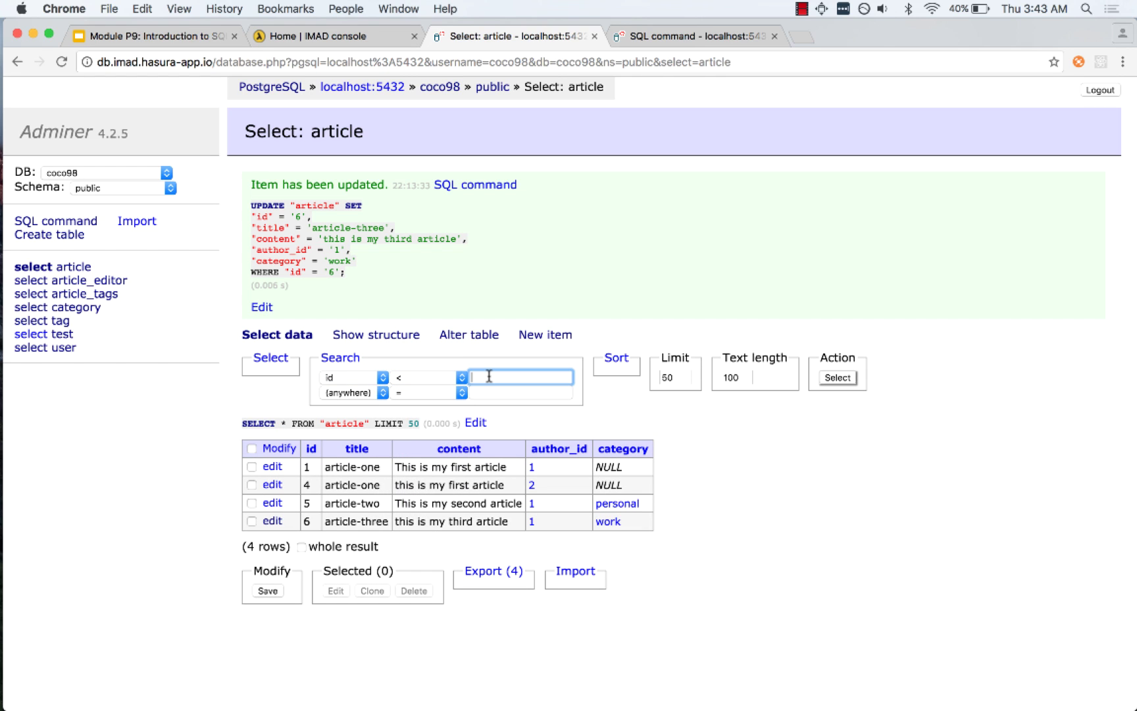
type("10")
- Add a second condition id > 4 and apply the filter
left_click(388, 393)
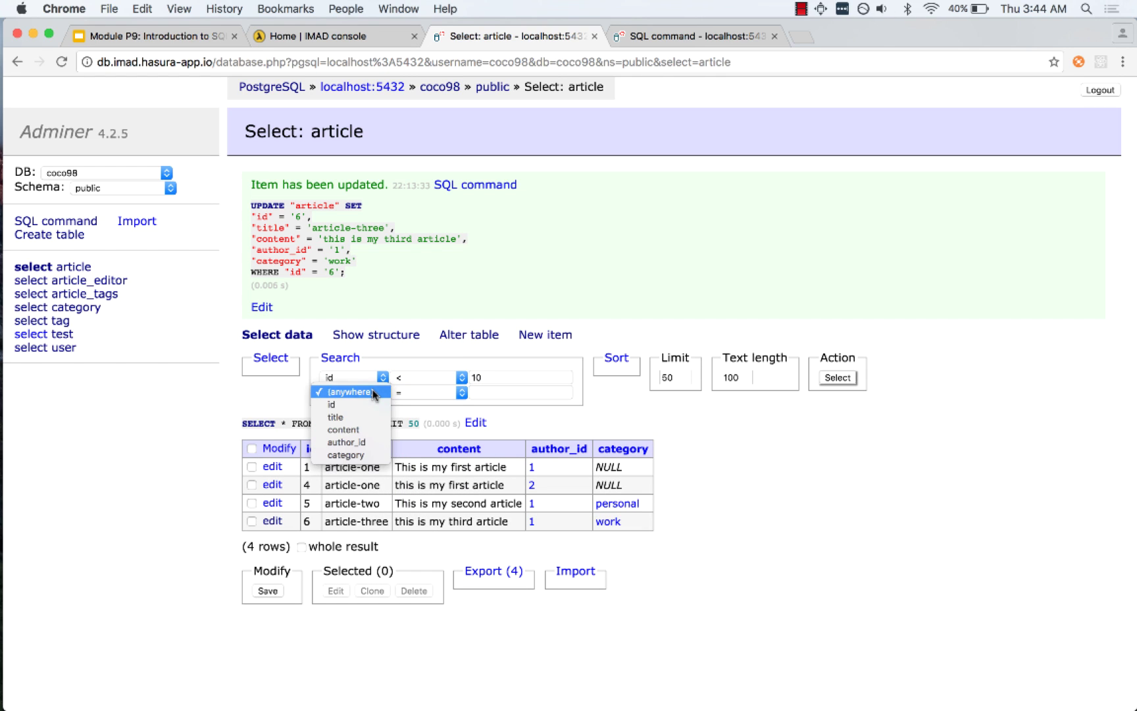
left_click(388, 406)
left_click(408, 395)
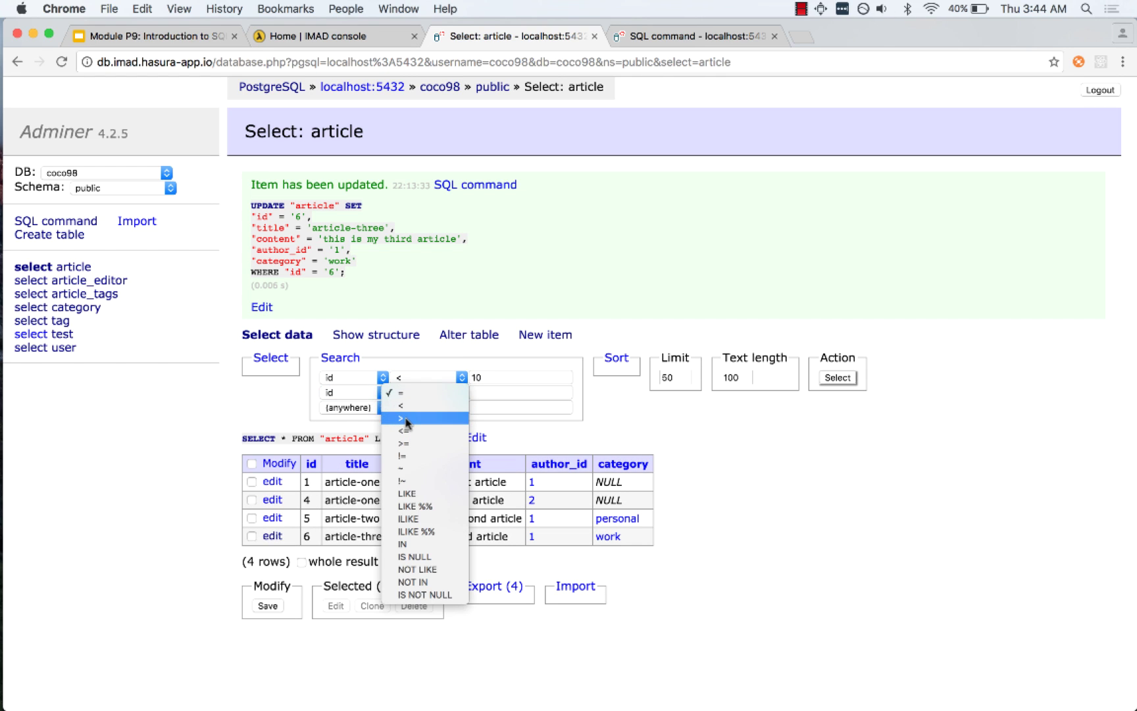
left_click(408, 418)
left_click(480, 390)
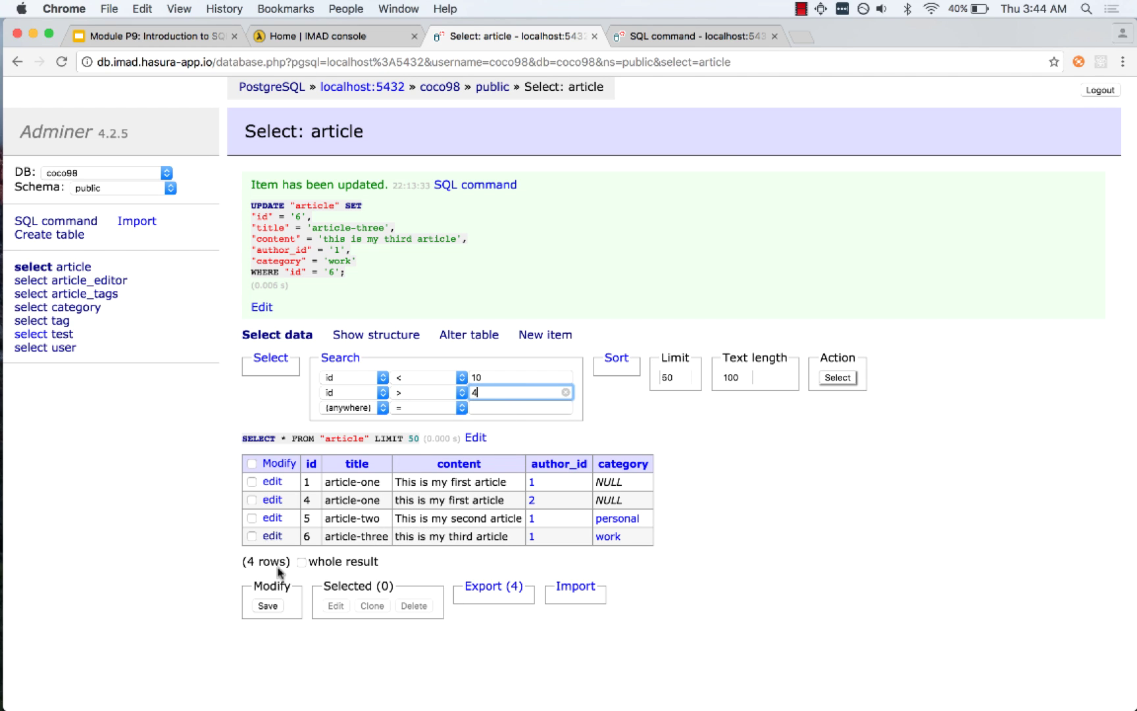
left_click(846, 375)
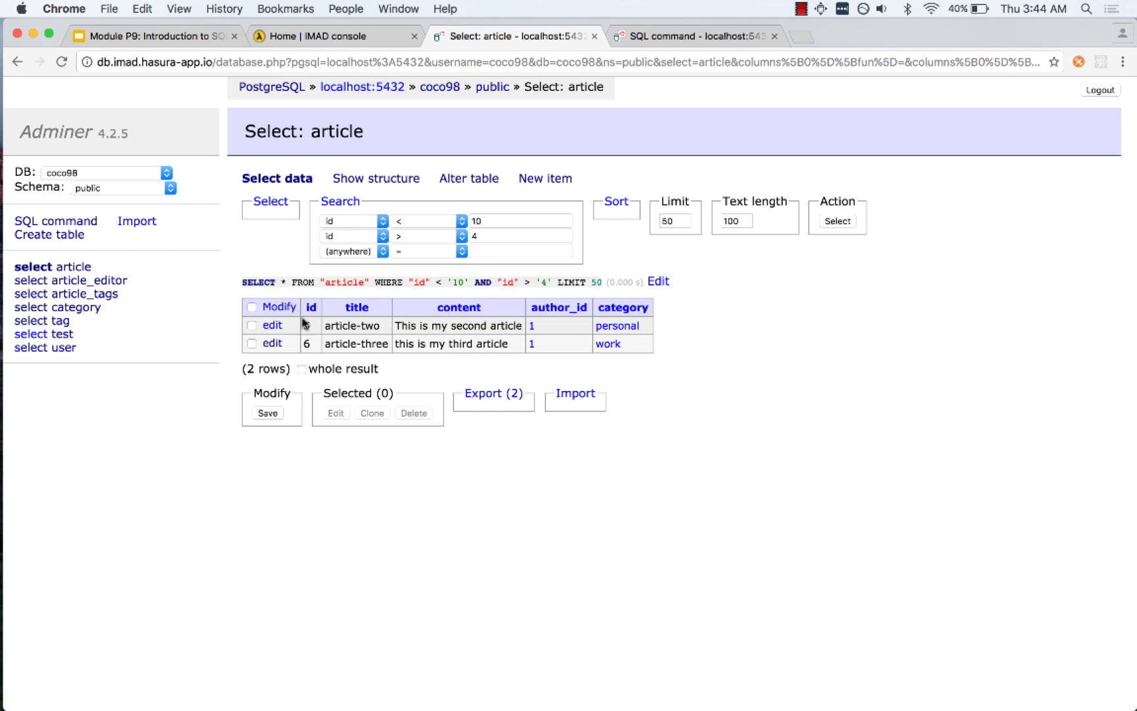
- Highlight the generated filtered SELECT query above the two resulting rows
left_click_drag(241, 282, 600, 280)
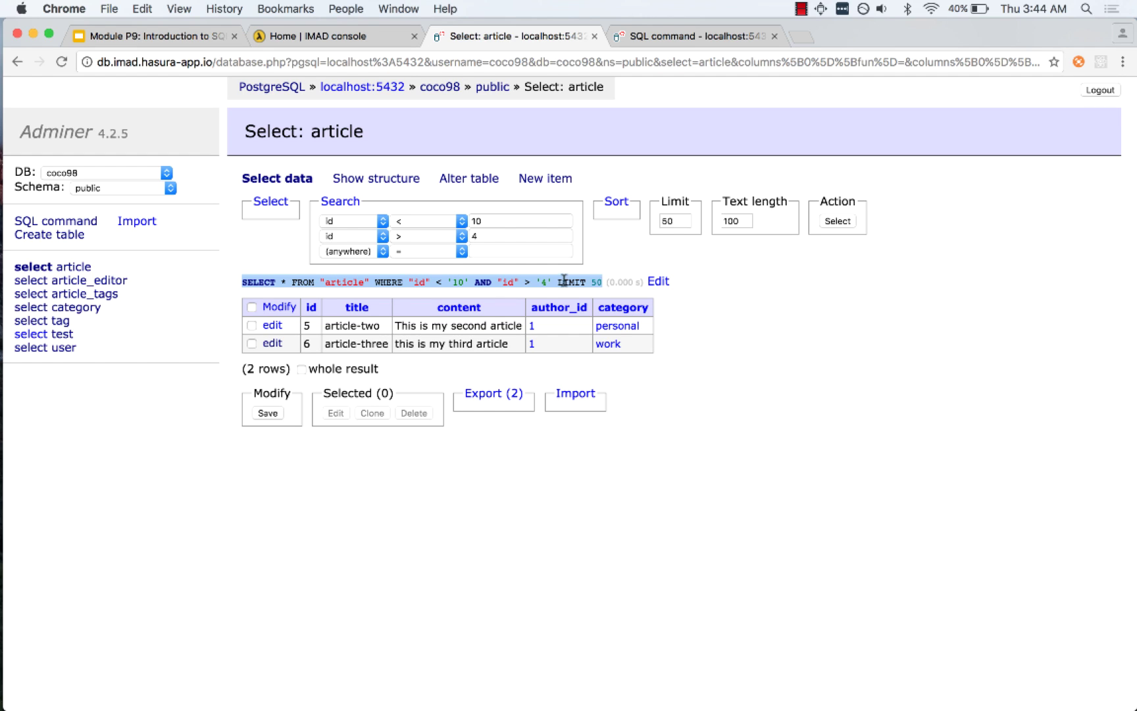
left_click(546, 204)
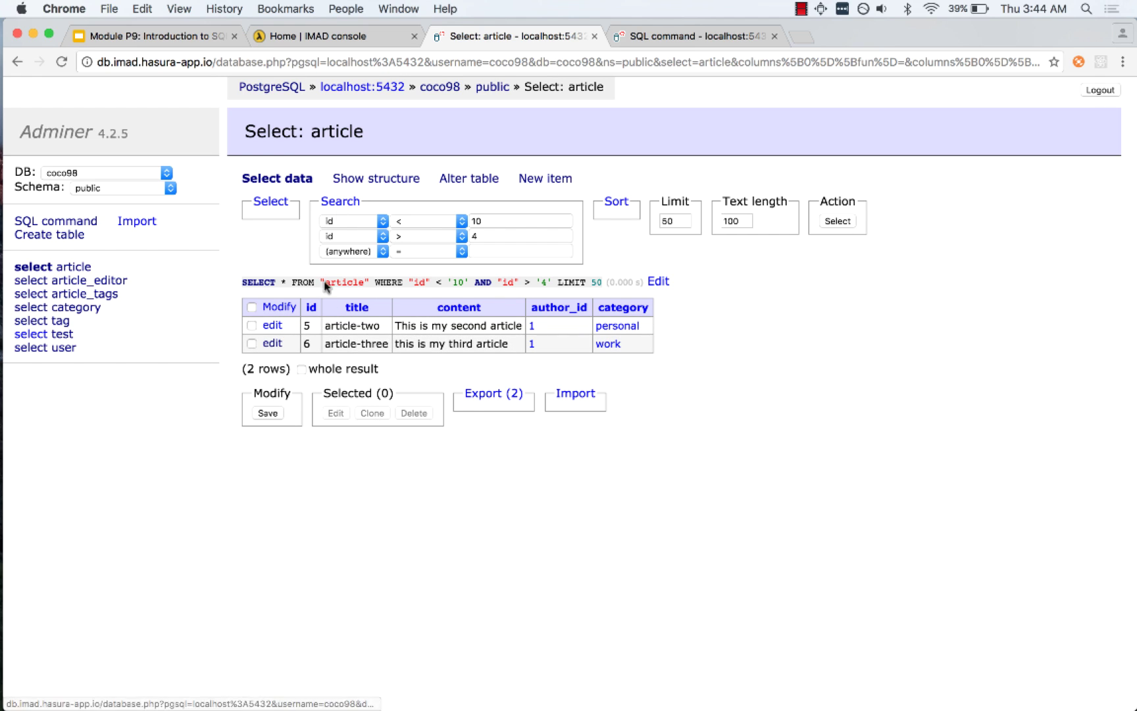
mouse_move(307, 315)
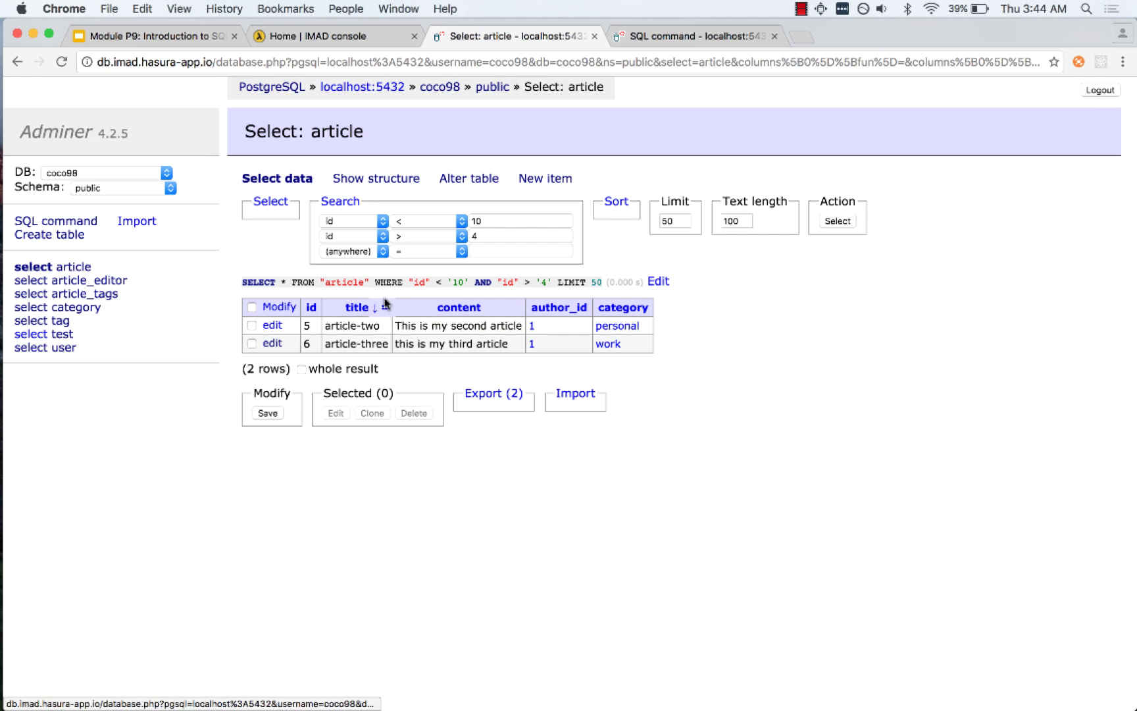
mouse_move(536, 308)
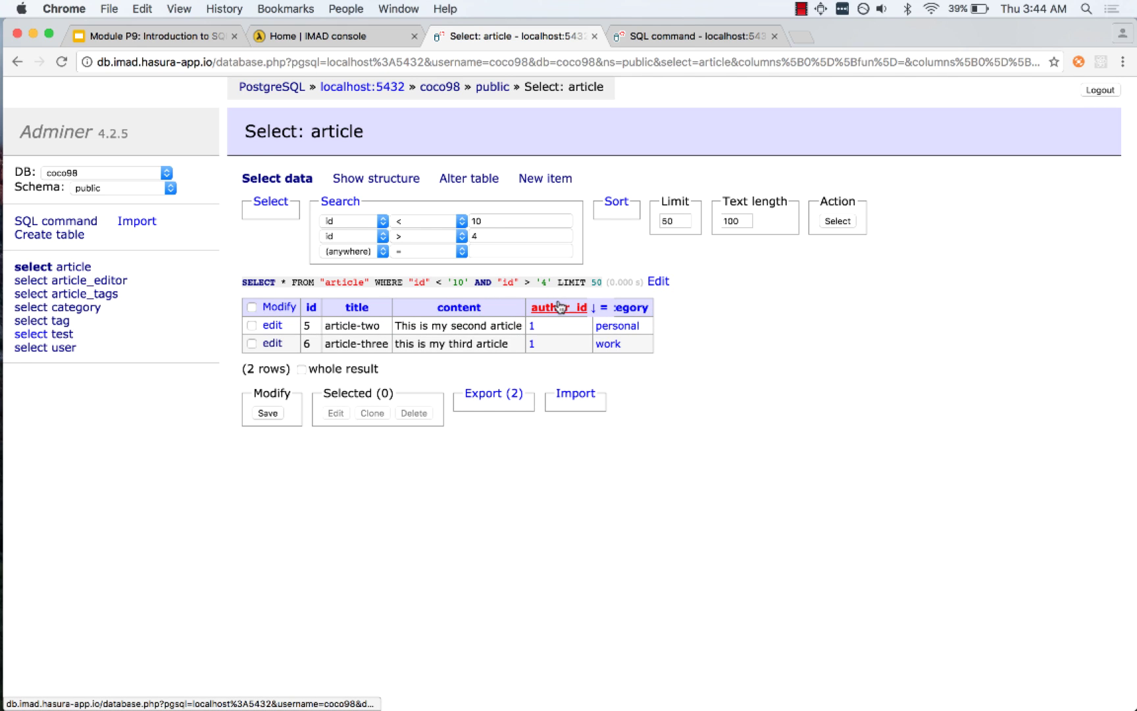